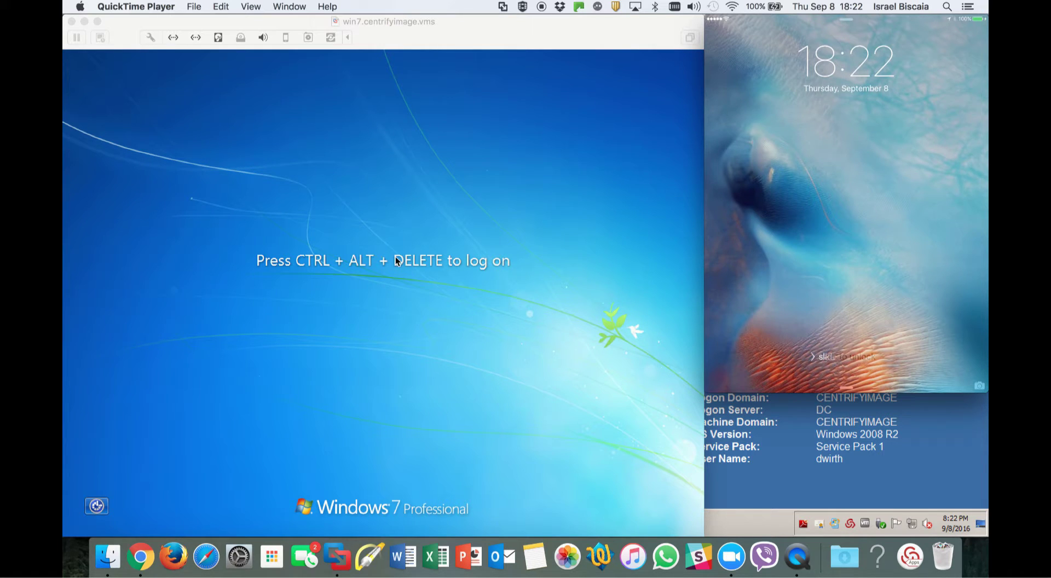
At the Windows 7 VM logon, choose Other user and enter the domain user's name and password
left_click(402, 138)
key("ctrl+alt+Delete")
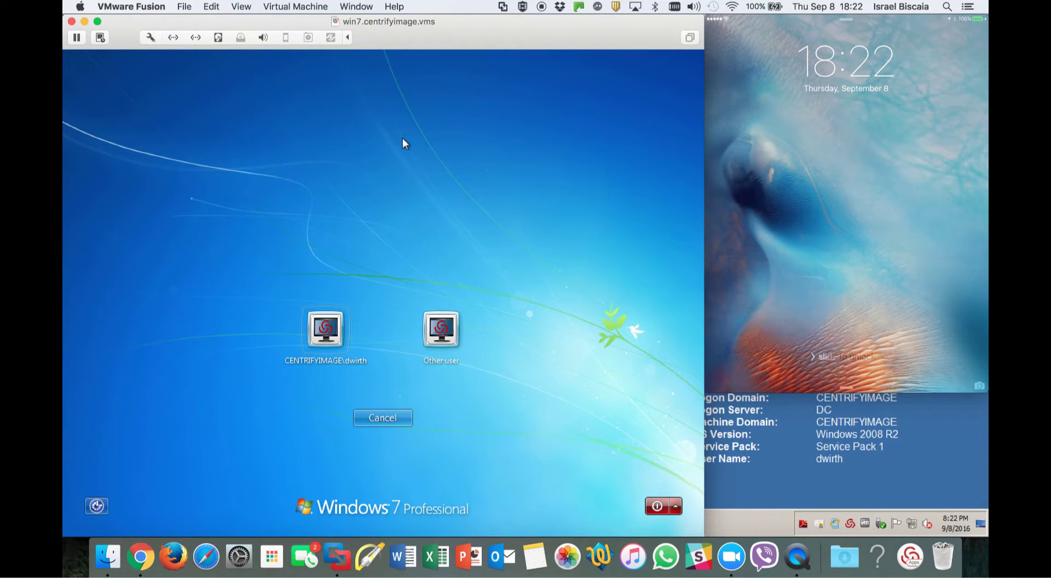
left_click(448, 322)
type("dave.")
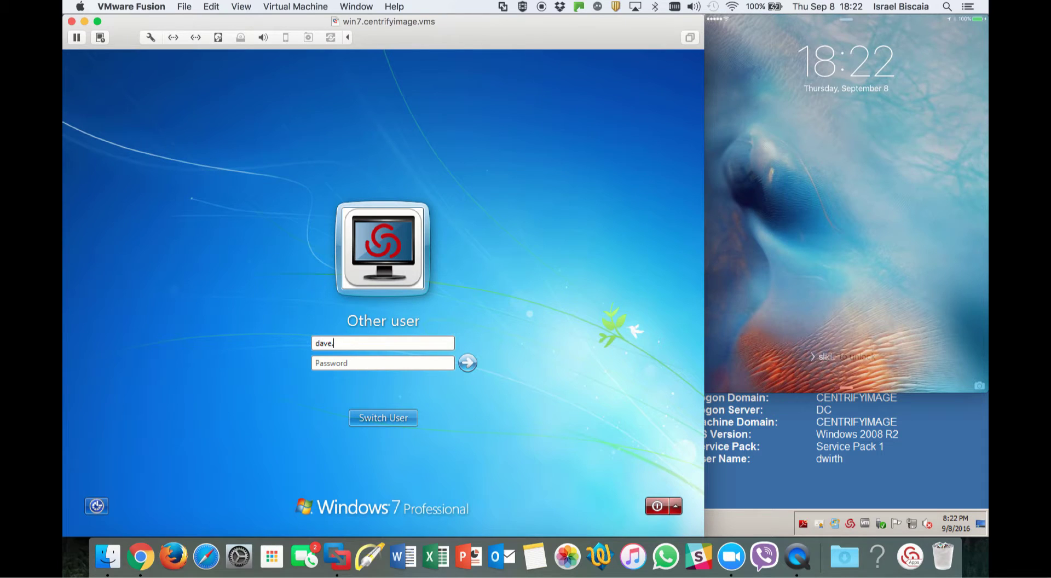
type("smith********")
key("Return")
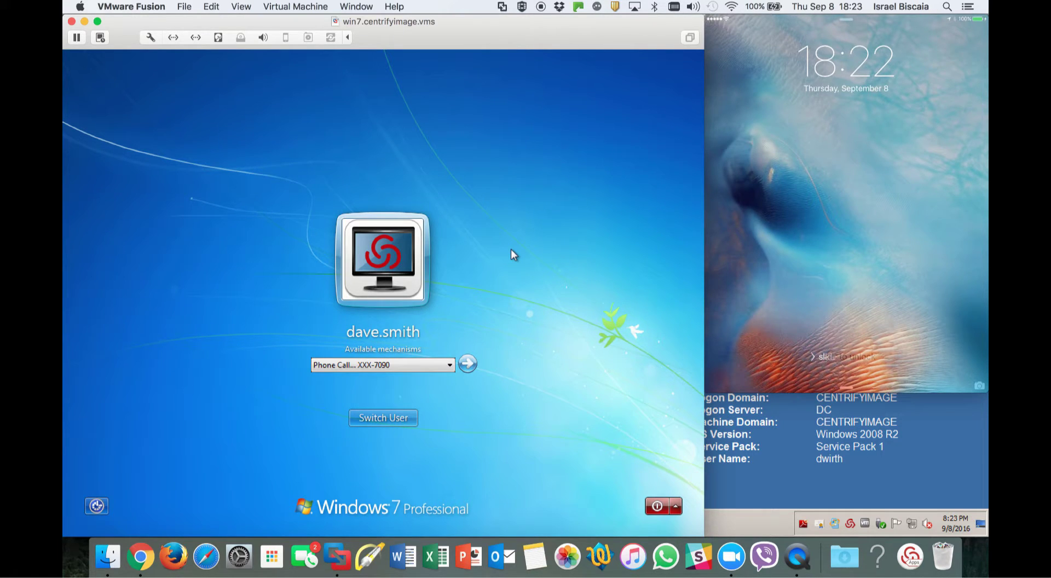
Choose Mobile Authenticator as the second factor and send the login request for approval
left_click(444, 365)
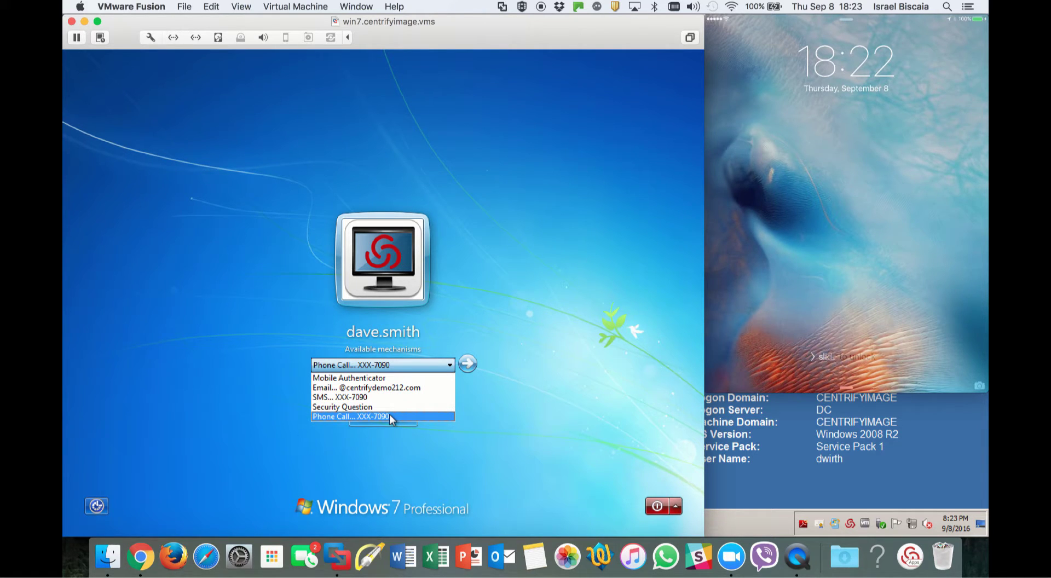
left_click(395, 378)
left_click(467, 363)
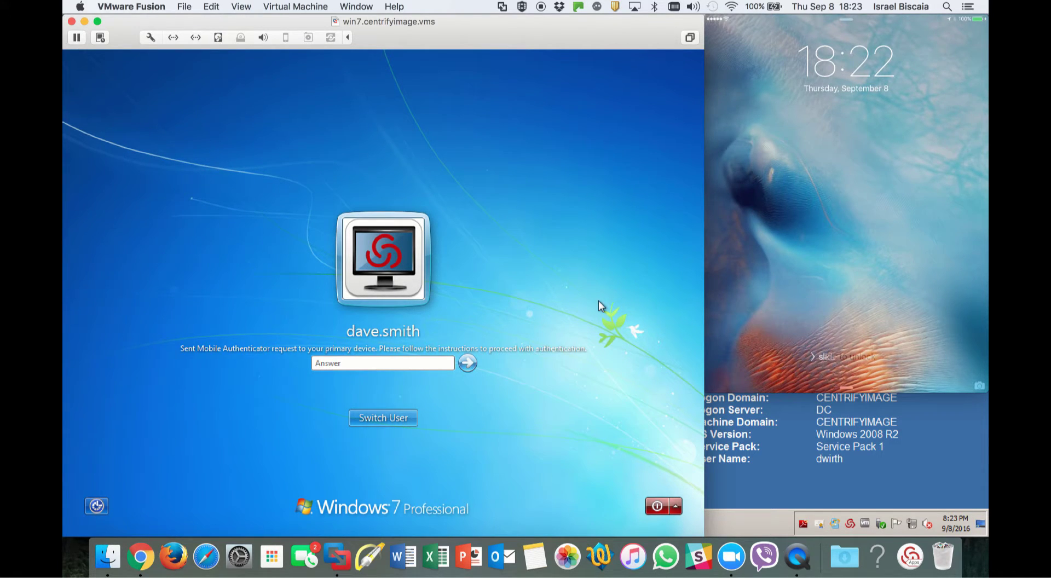
mouse_move(760, 225)
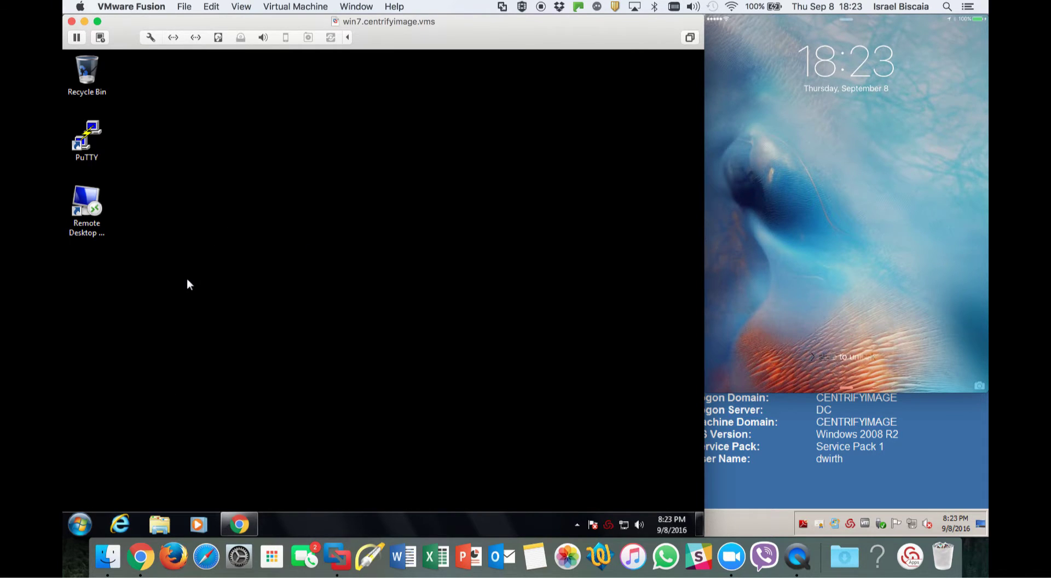
Open a PuTTY SSH session to engcen5 and log in with the domain username and AD password
double_click(103, 136)
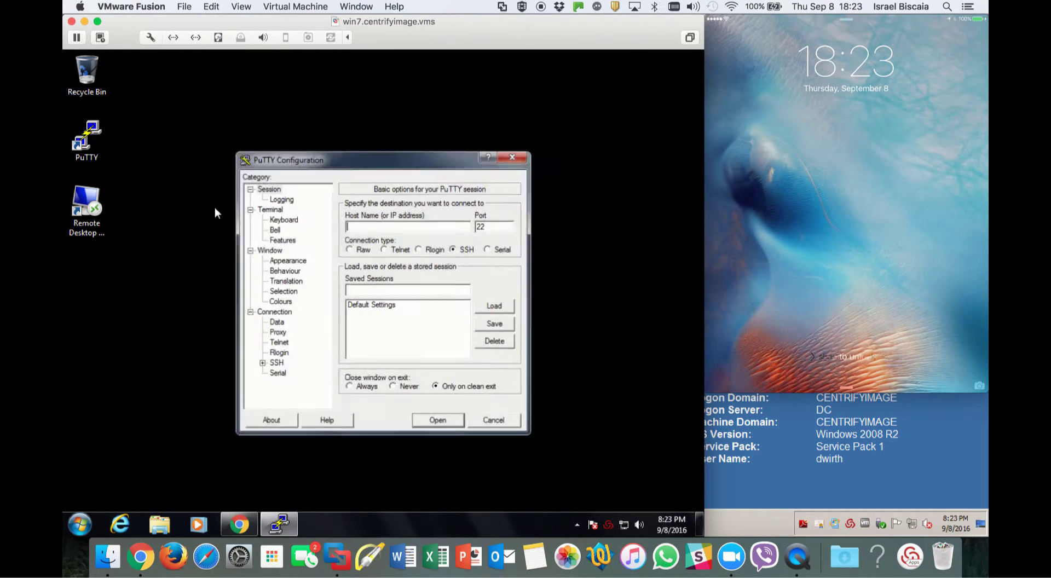
type("engcen5")
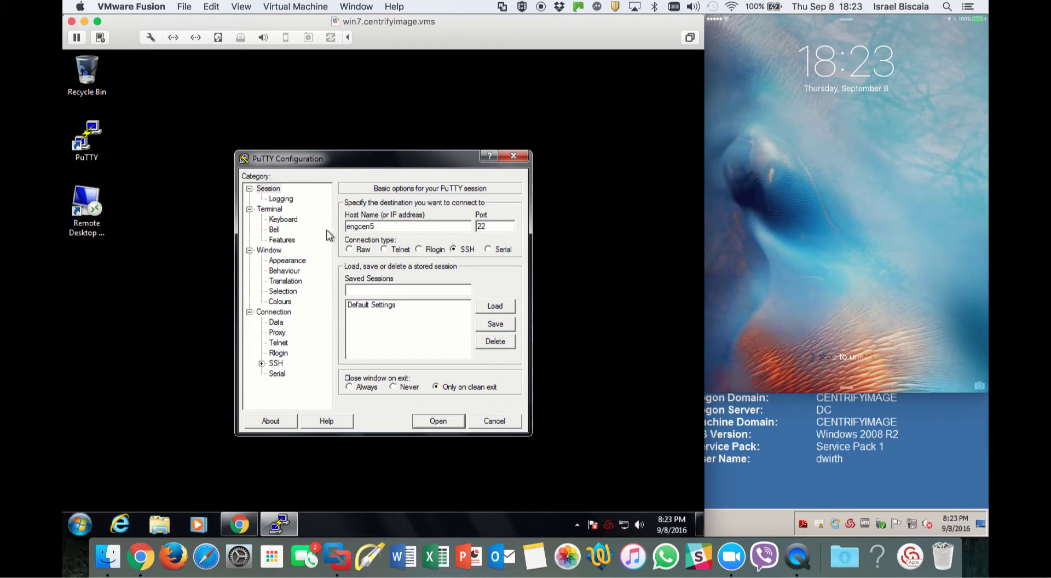
left_click(438, 420)
type("dave.smi")
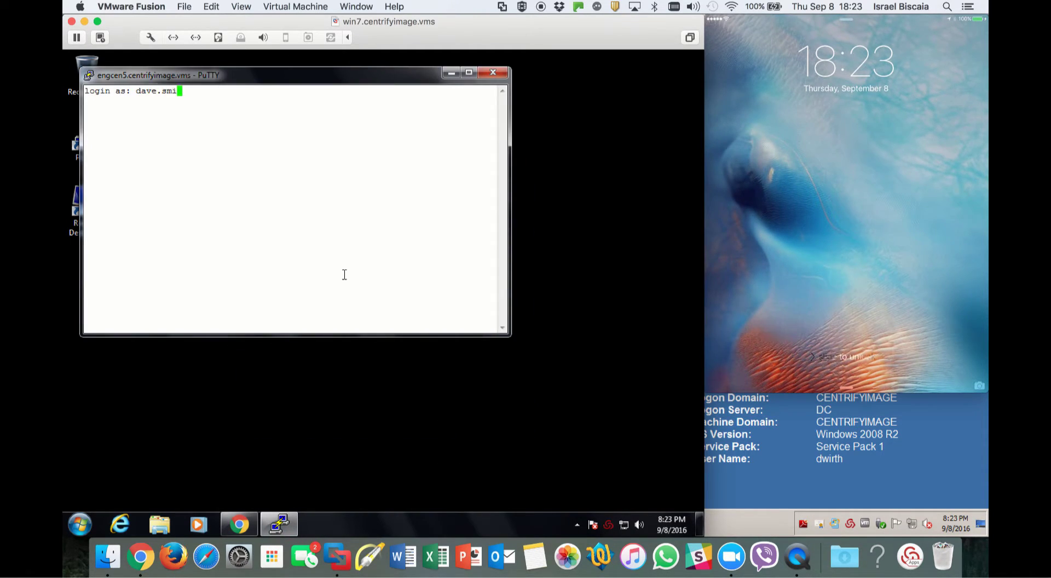
type("th")
key("Return")
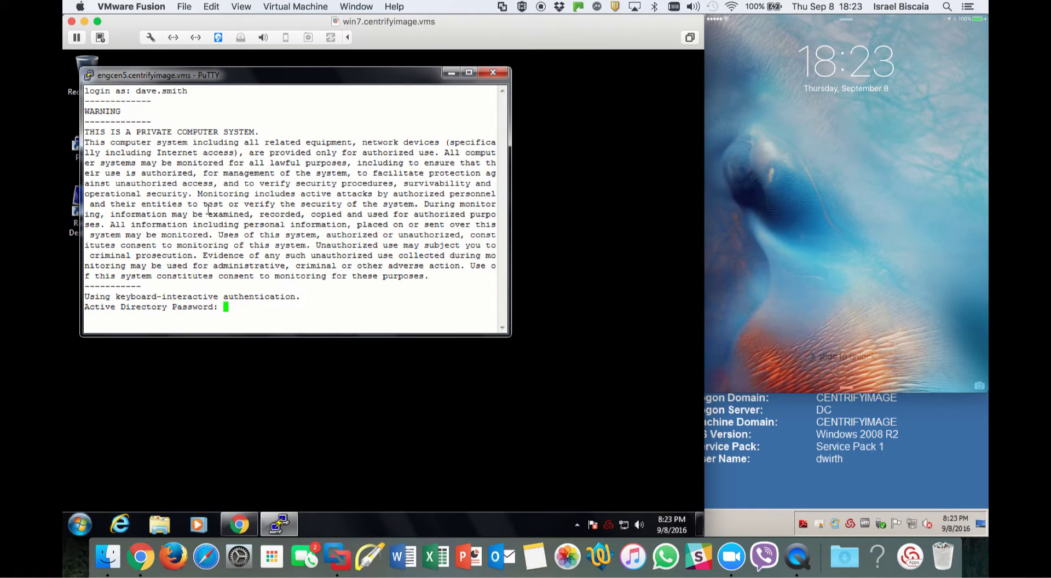
key("Return")
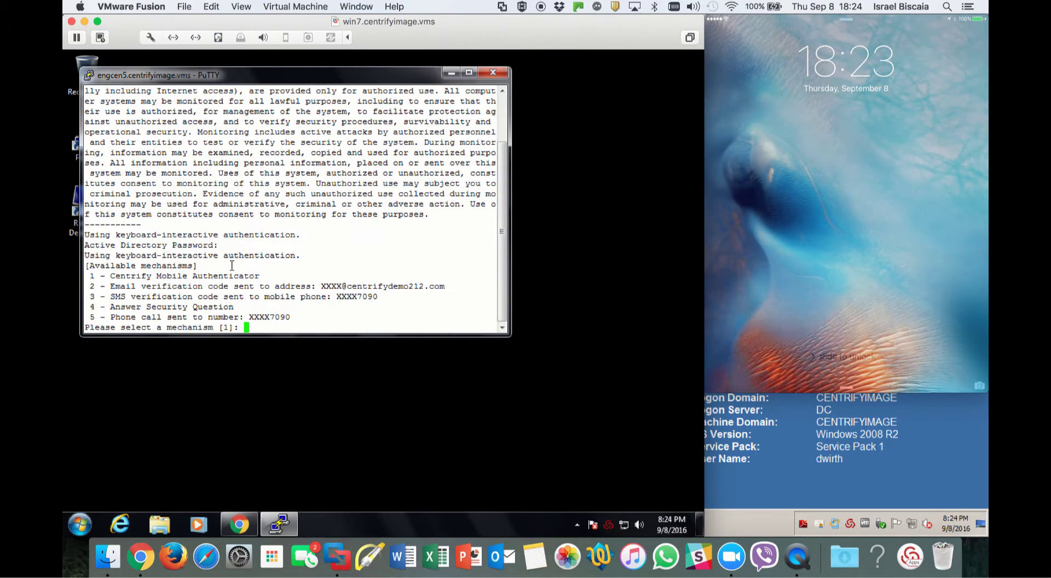
Pass MFA with Mobile Authenticator (mechanism 1) and run ls to list the home directory
type("1")
key("Return")
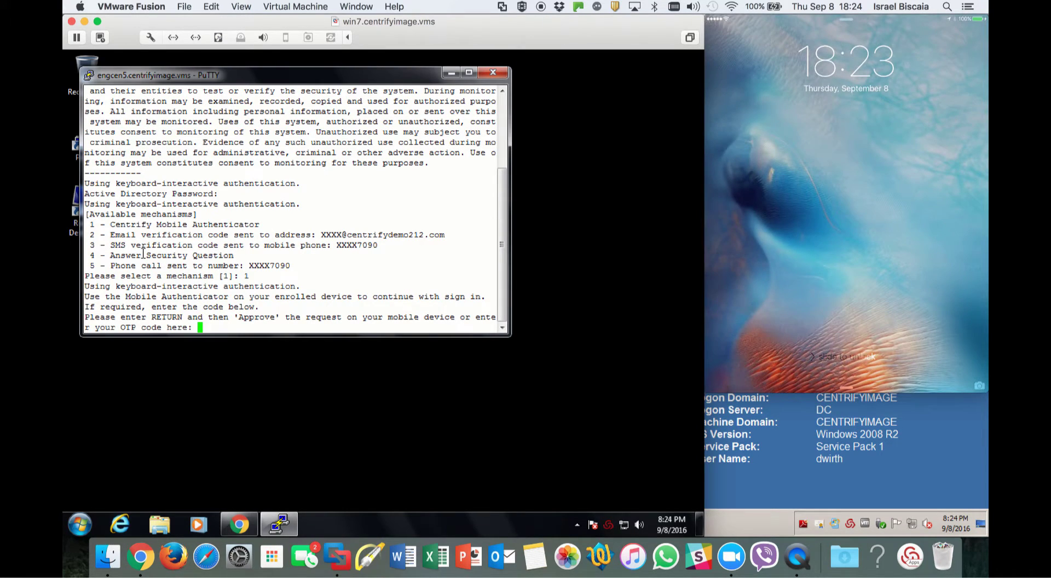
key("Return")
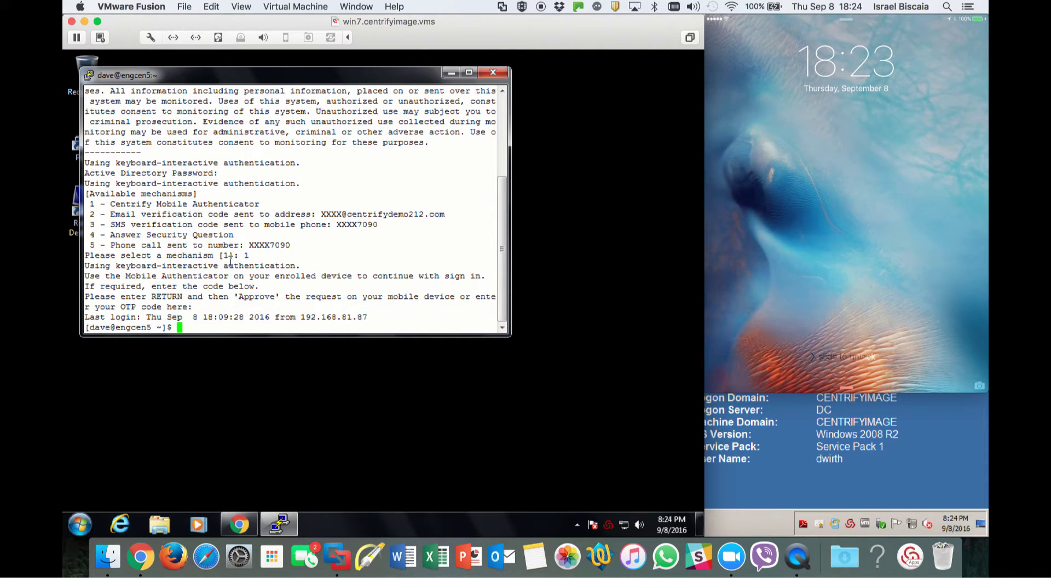
type("ls")
key("Return")
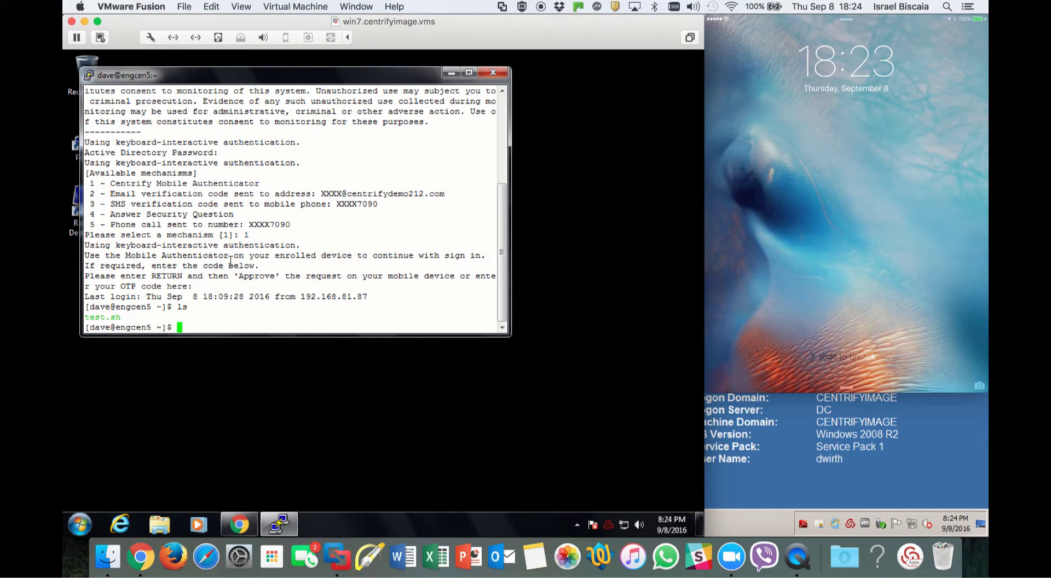
left_click_drag(312, 75, 372, 83)
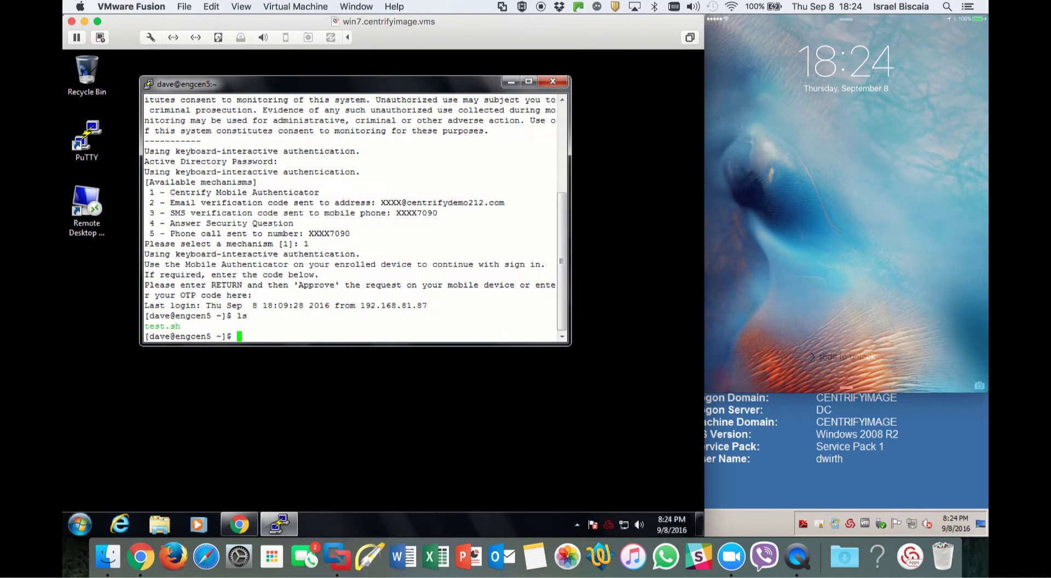
left_click(87, 228)
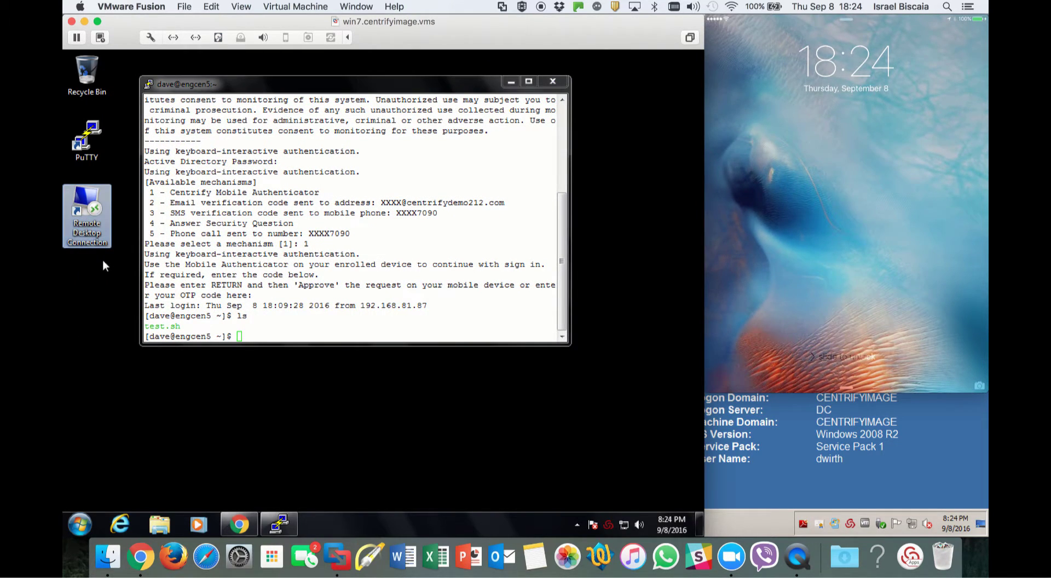
Connect Remote Desktop to member.centrifyimage.vms and enter the account password
double_click(95, 232)
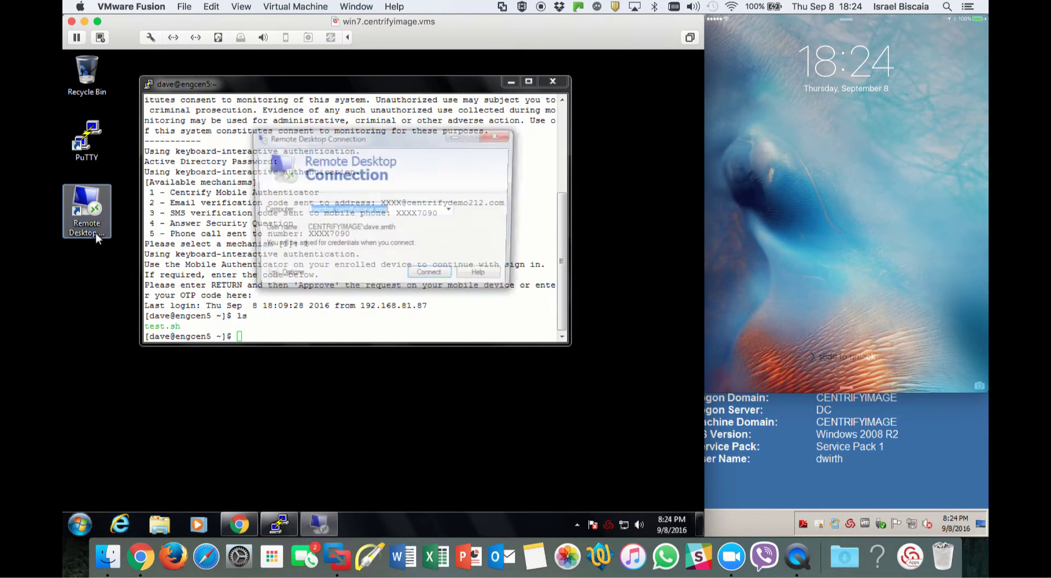
left_click(421, 274)
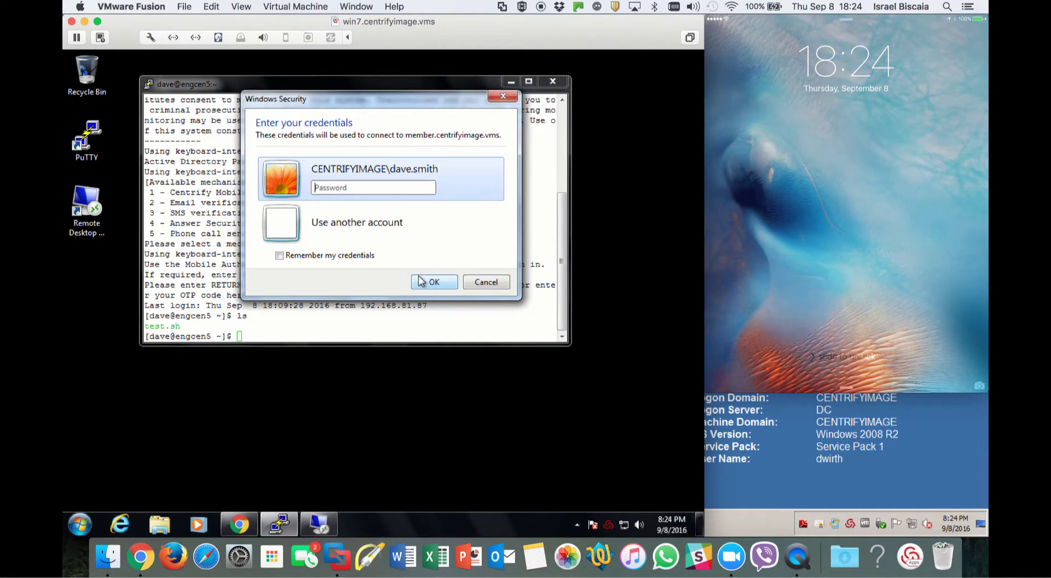
type("••••••••")
key("Return")
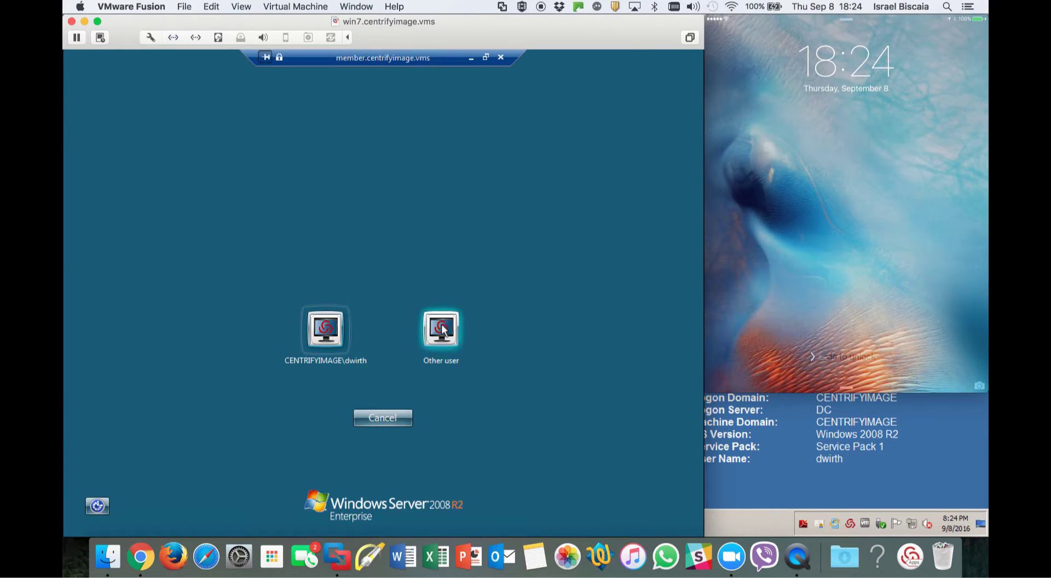
Log on to the remote server as Other user with the domain username and password
left_click(444, 328)
type("dave.smi")
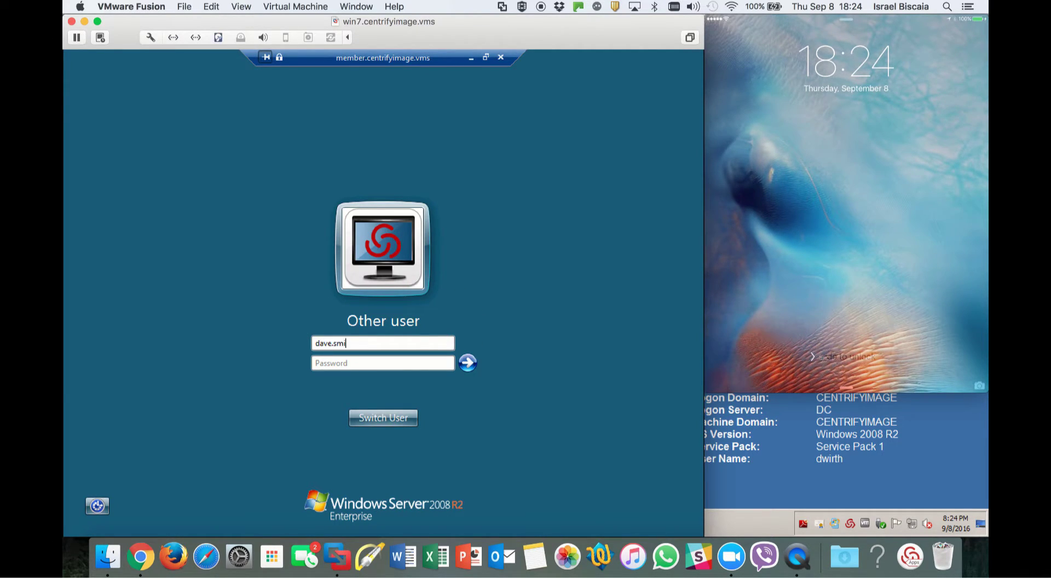
type("th")
key("Tab")
type("••••••••")
key("Return")
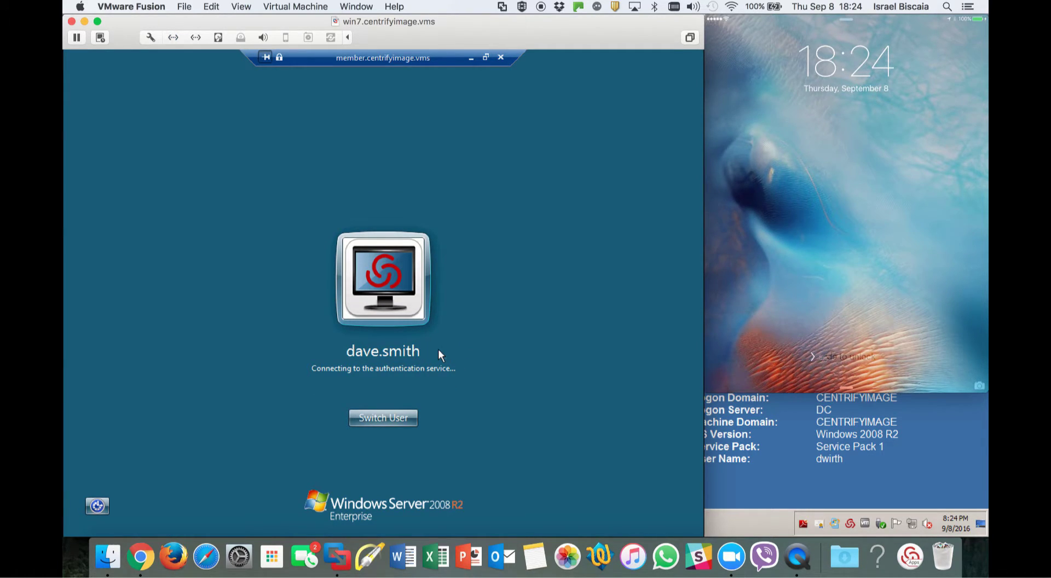
Select Email as the authentication mechanism and send the verification link
left_click(425, 364)
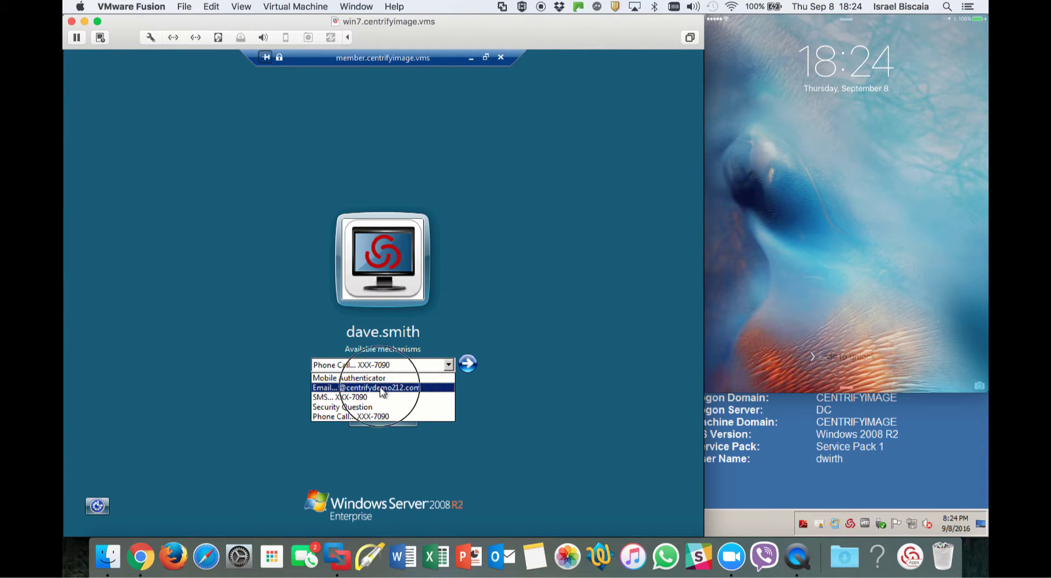
left_click(386, 387)
left_click(468, 363)
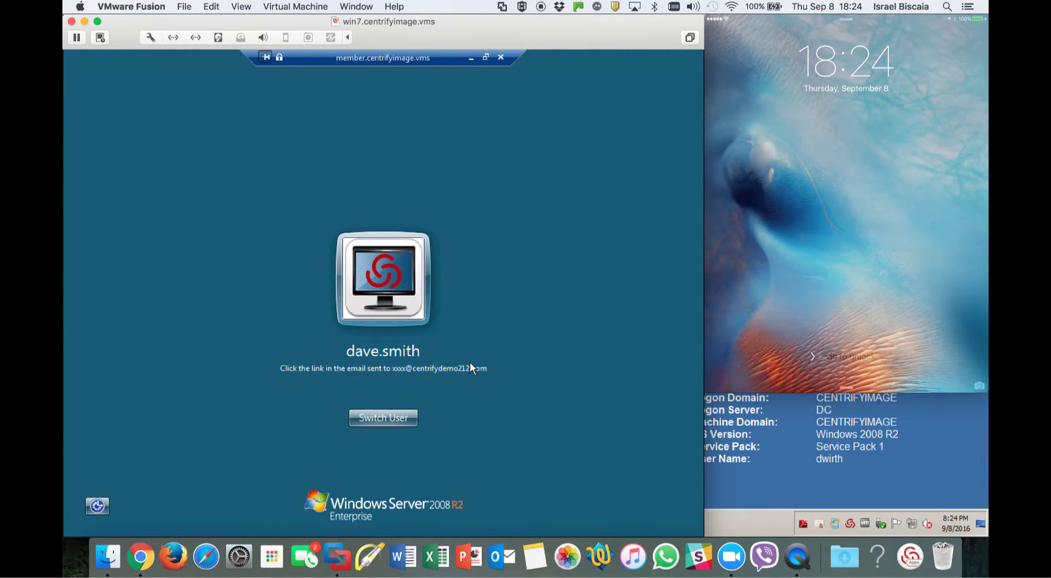
Open the Centrify Account Verification email in Outlook, continue with authentication, and return to Remote Desktop
left_click(471, 57)
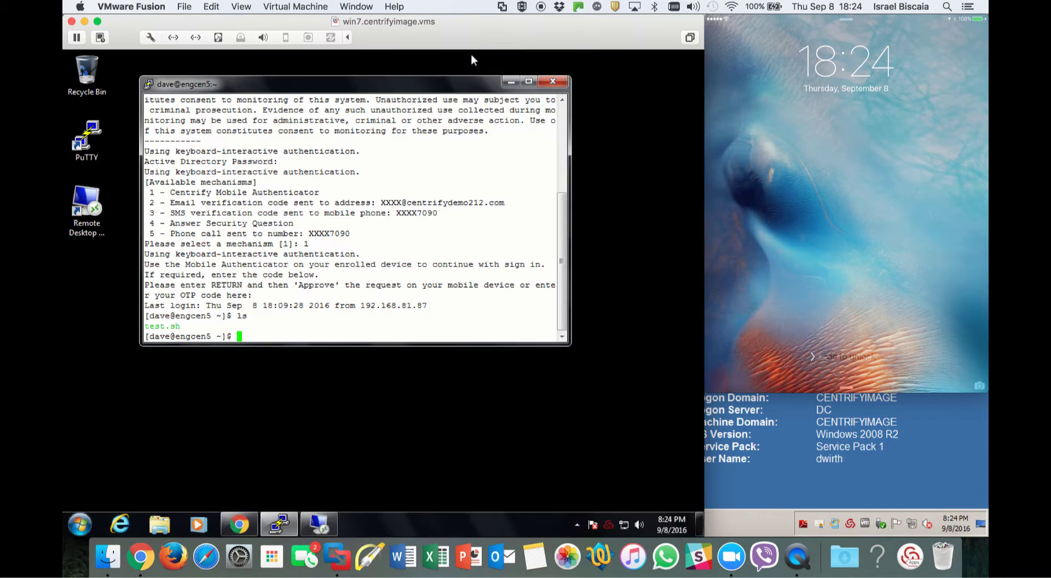
left_click(238, 524)
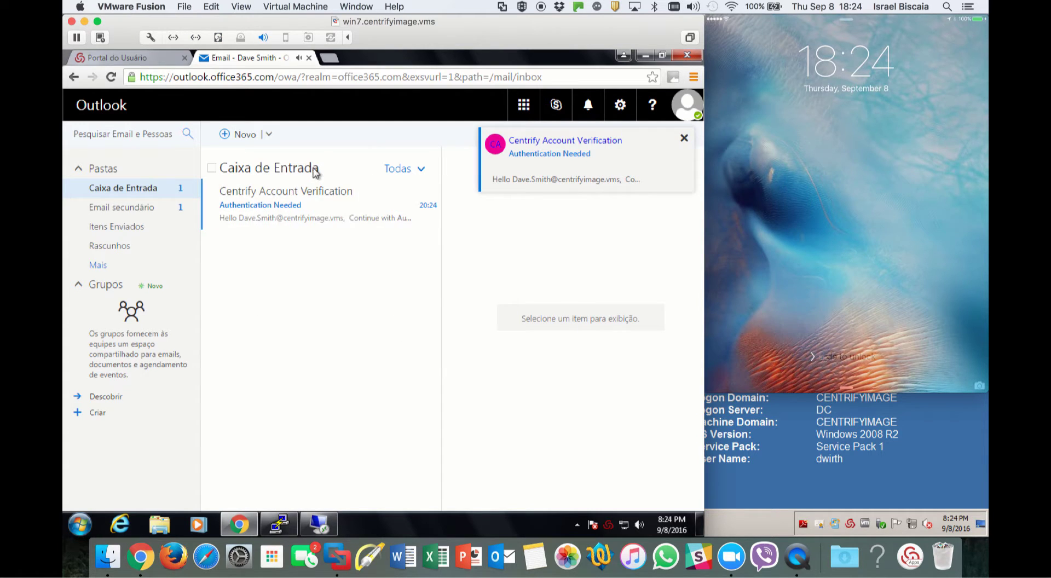
left_click(321, 201)
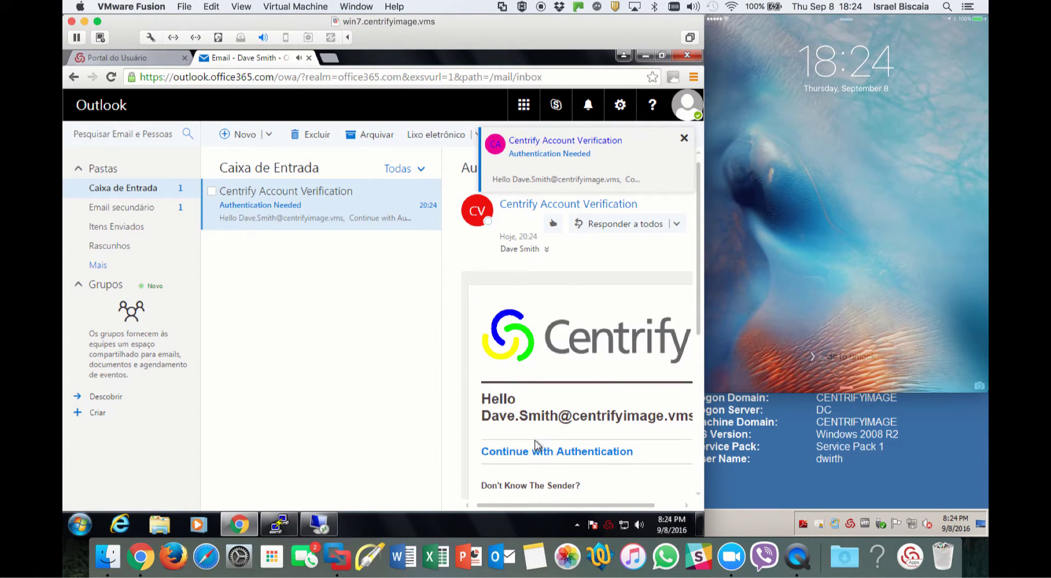
left_click(547, 452)
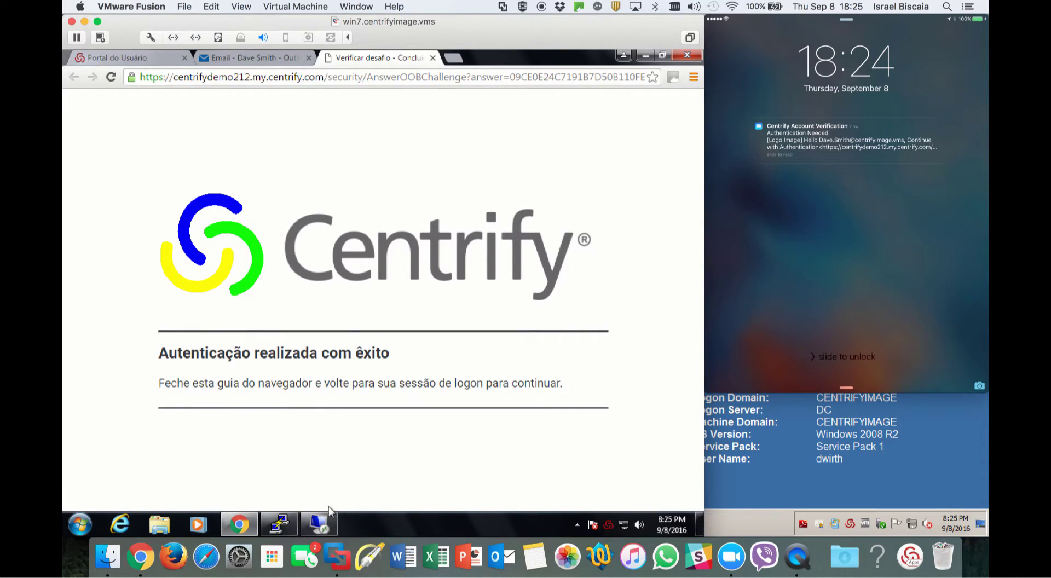
left_click(326, 523)
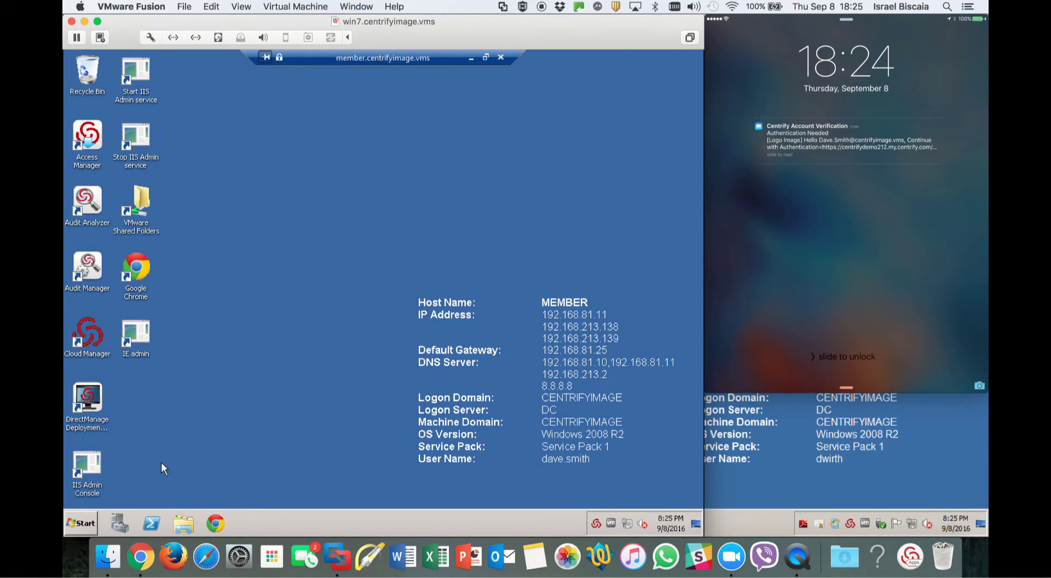
Run IIS Manager with privilege from Start, passing the Security Question MFA challenge
left_click(81, 523)
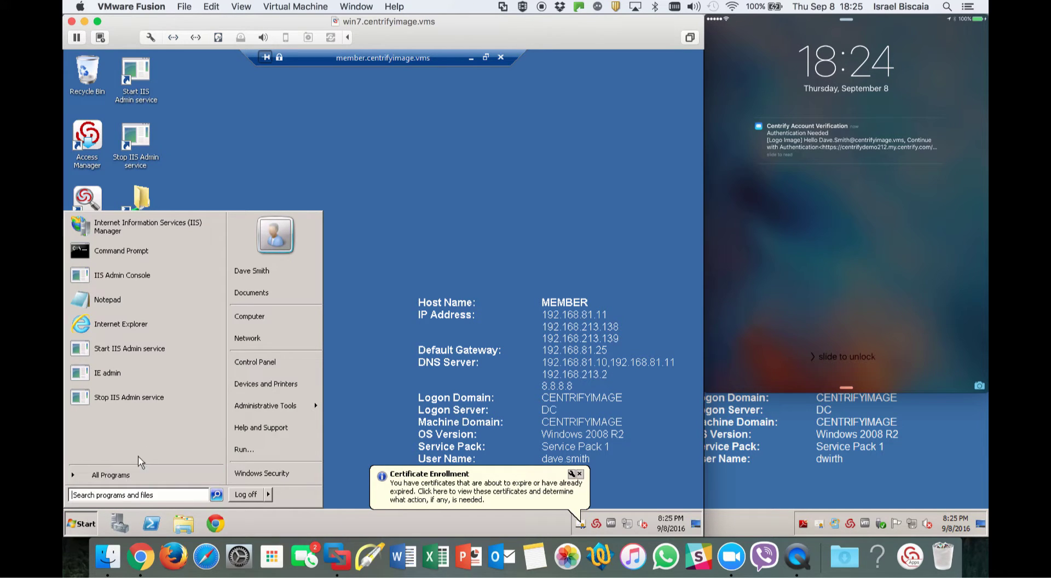
right_click(155, 226)
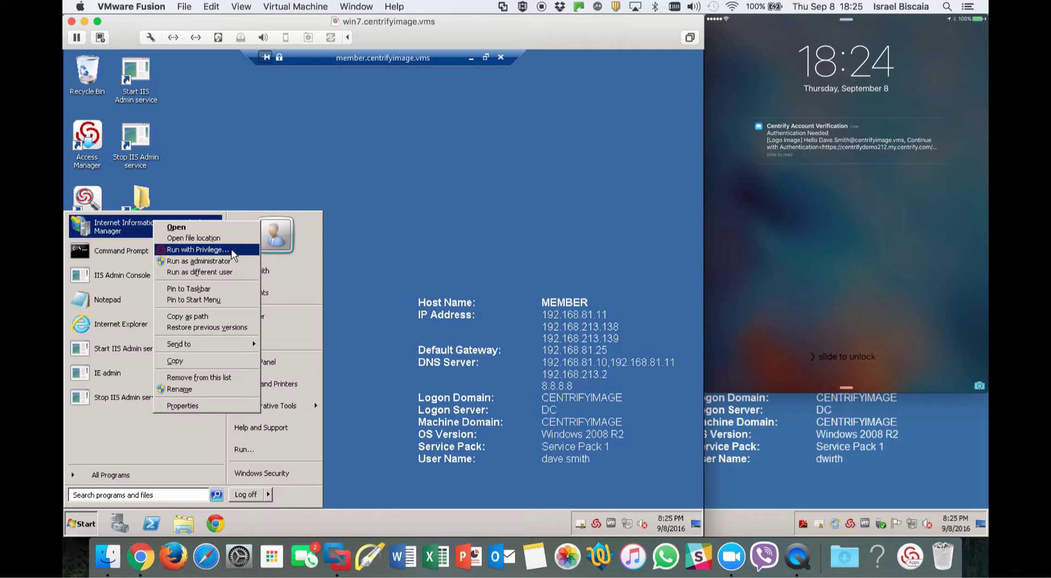
left_click(234, 253)
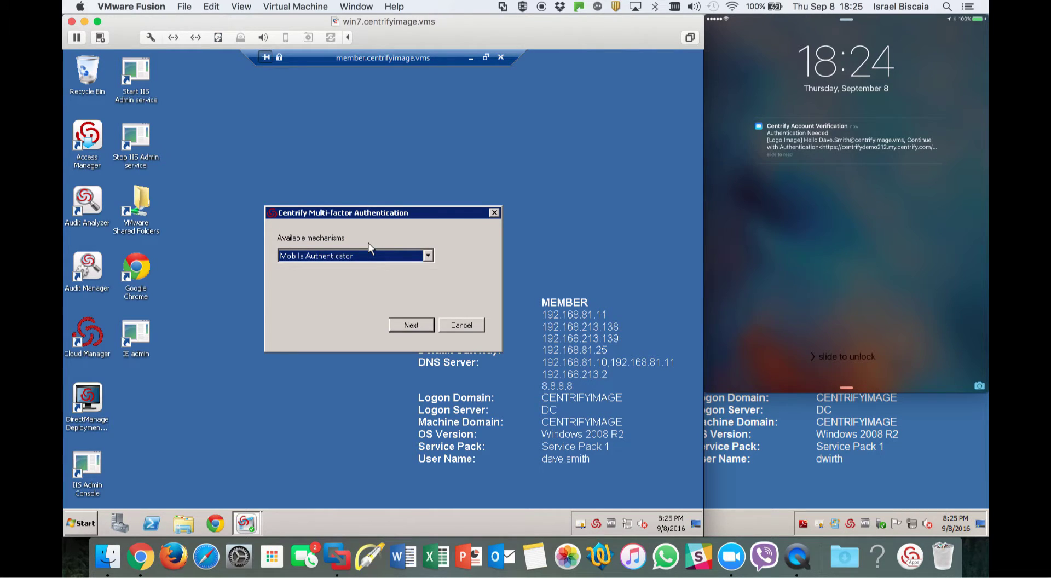
left_click(348, 255)
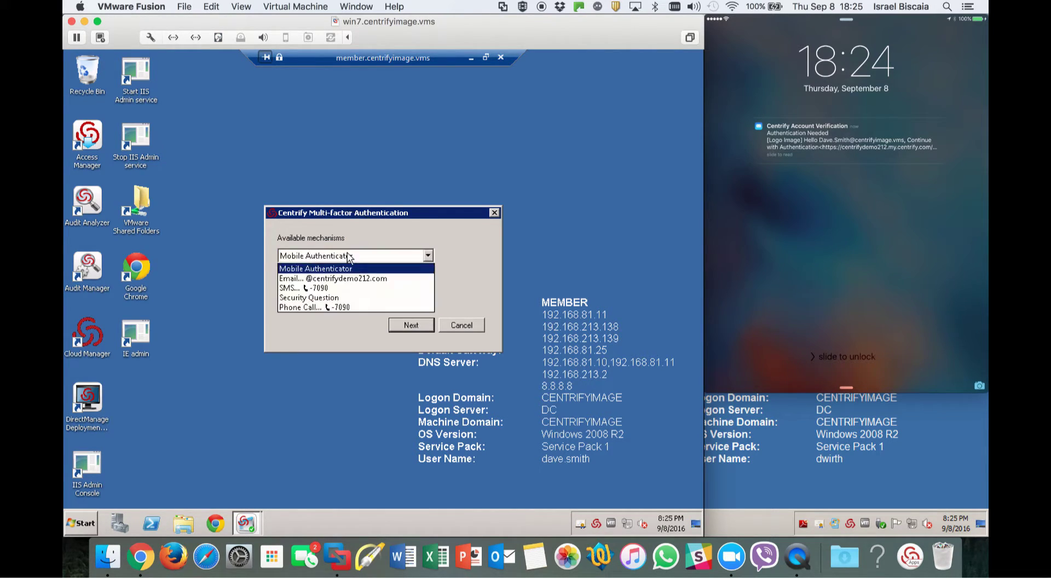
left_click(327, 299)
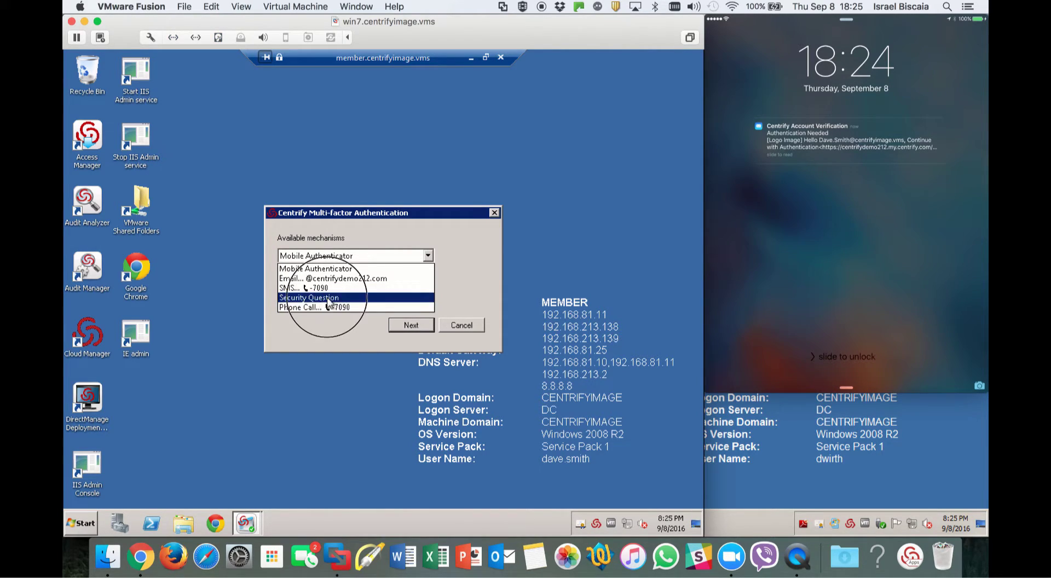
left_click(402, 327)
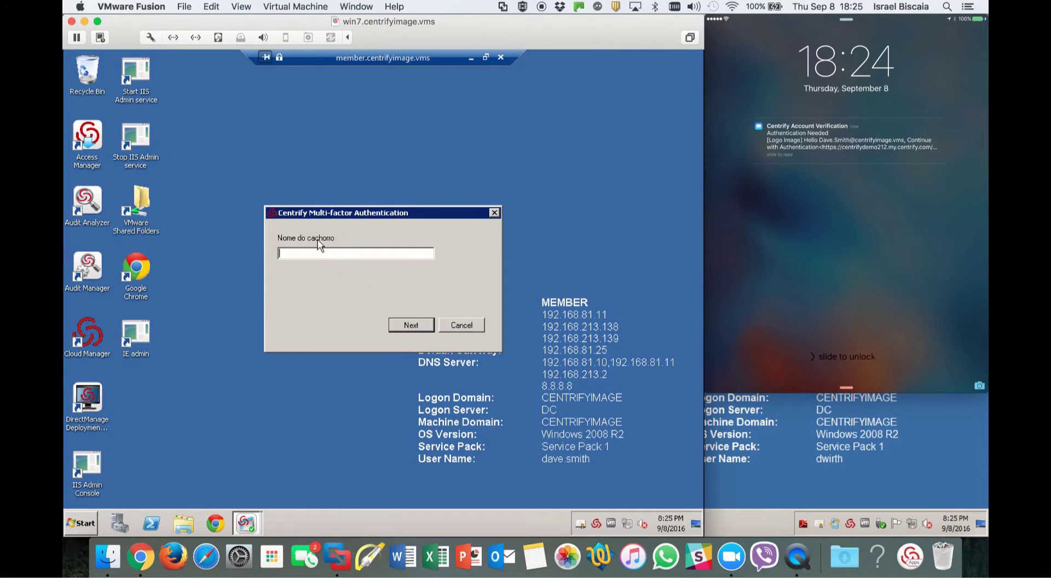
type("•••••")
left_click(399, 327)
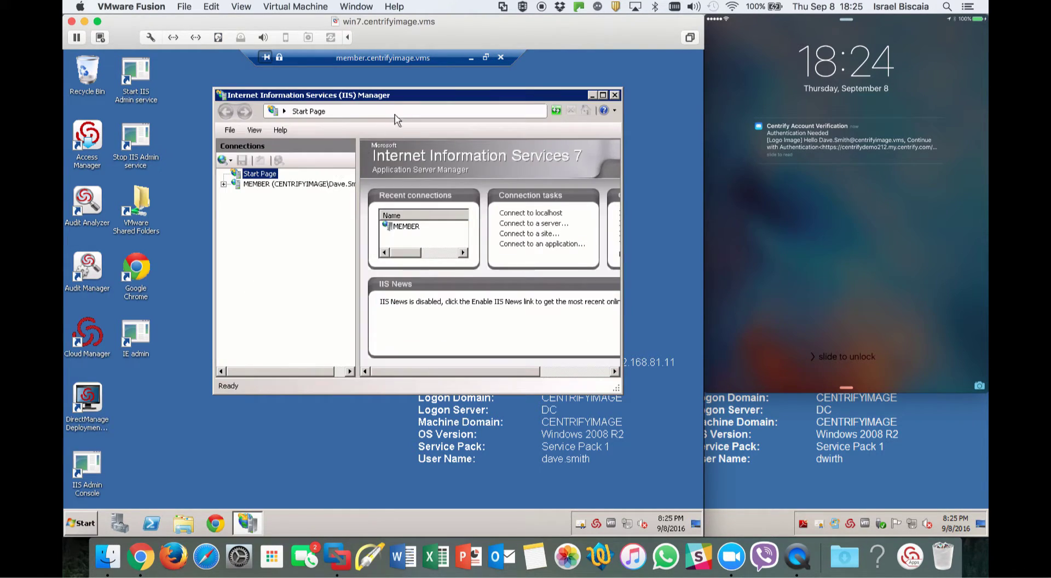
Expand the MEMBER server's Sites and open the samldemo site
left_click_drag(408, 97, 455, 80)
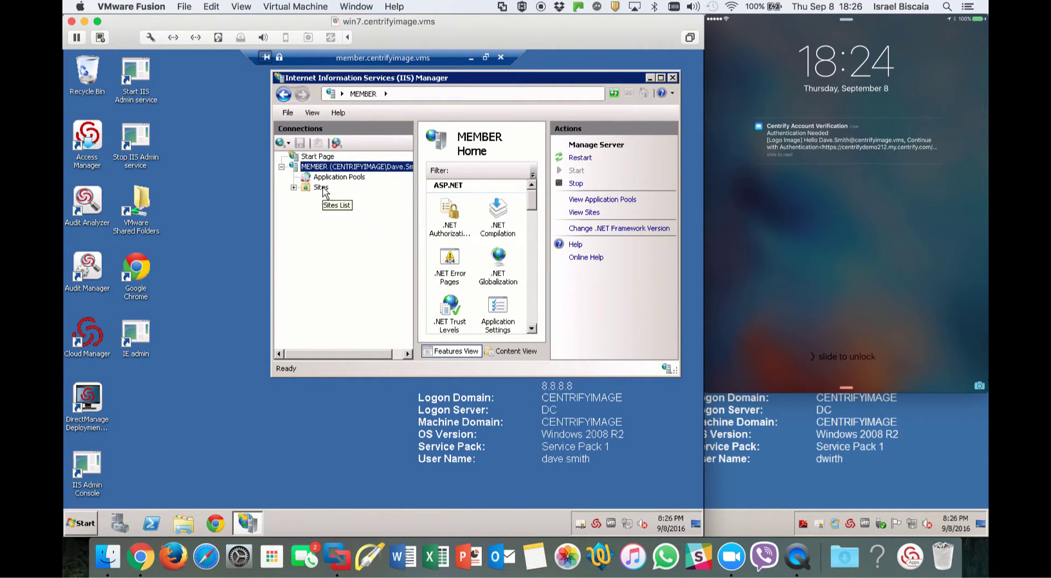
left_click(321, 187)
left_click(339, 207)
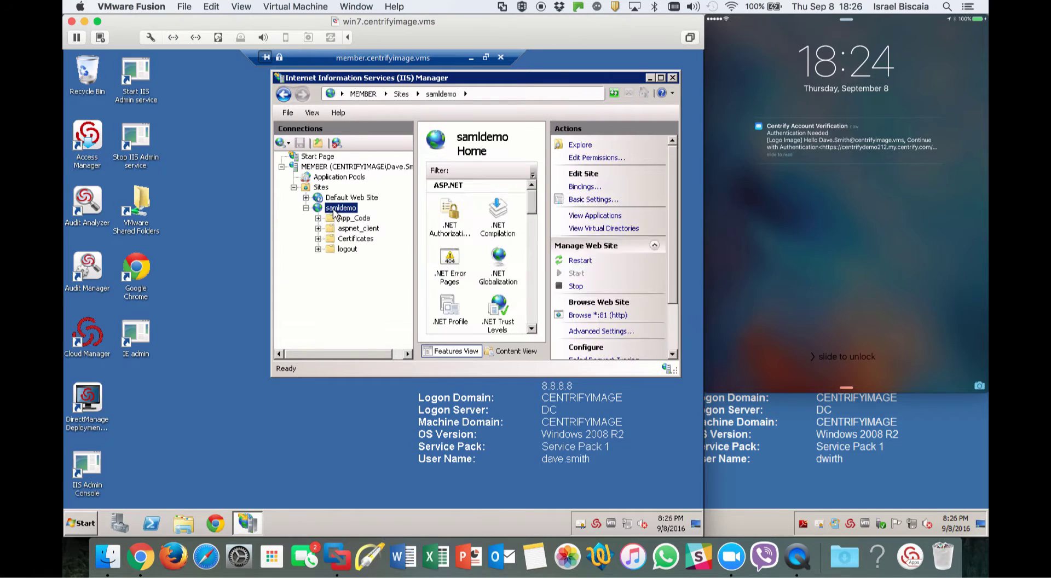
Open a second IIS Manager without privilege for comparison, then minimise the remote session
left_click(81, 524)
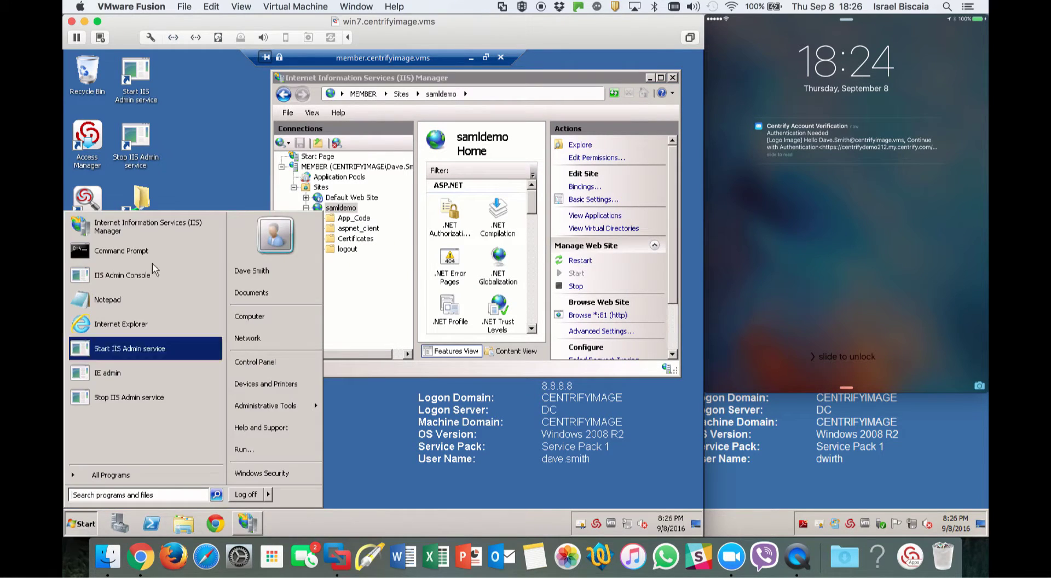
left_click(154, 228)
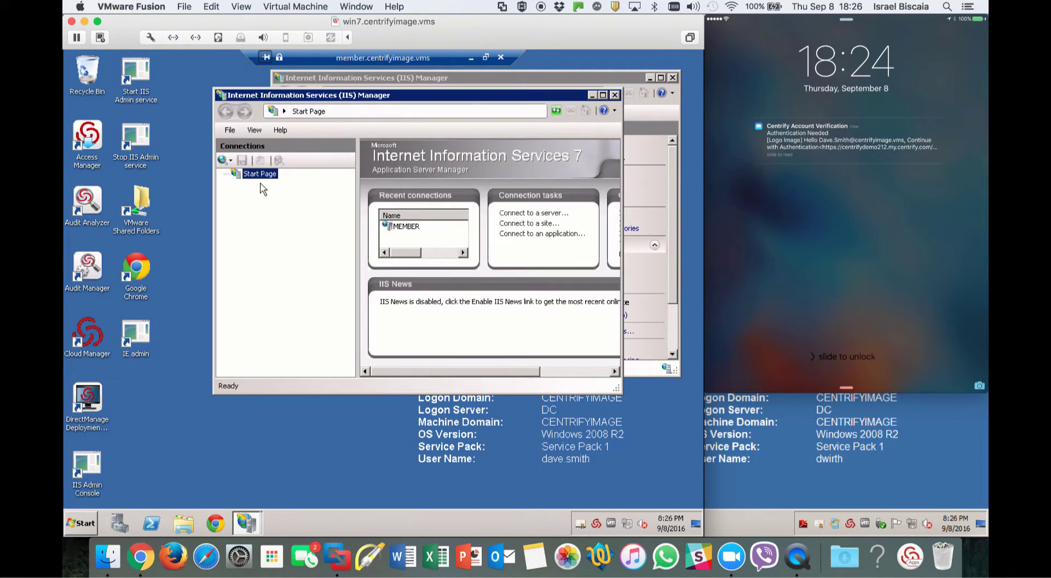
left_click_drag(349, 95, 242, 157)
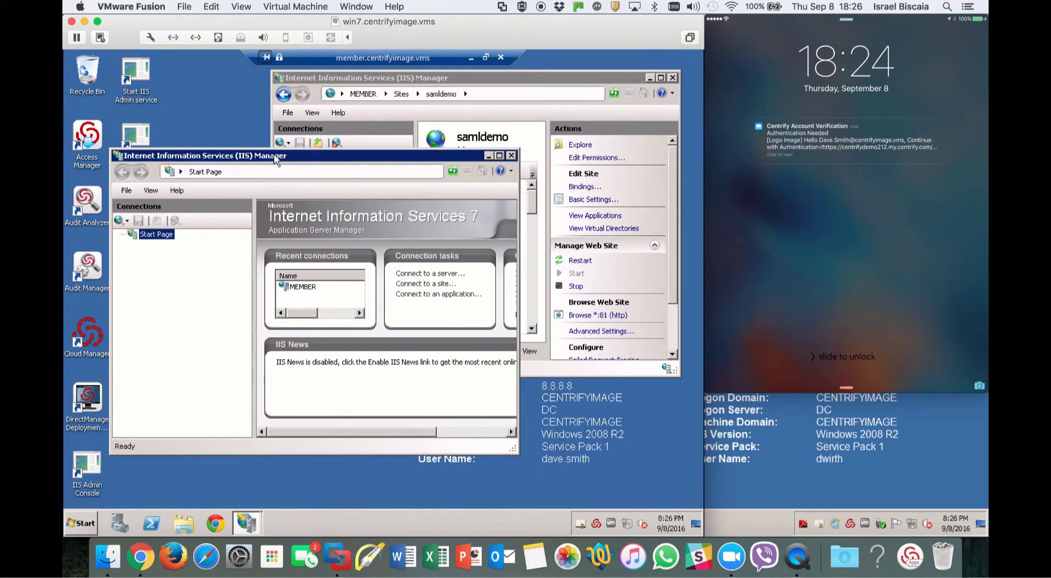
left_click(470, 57)
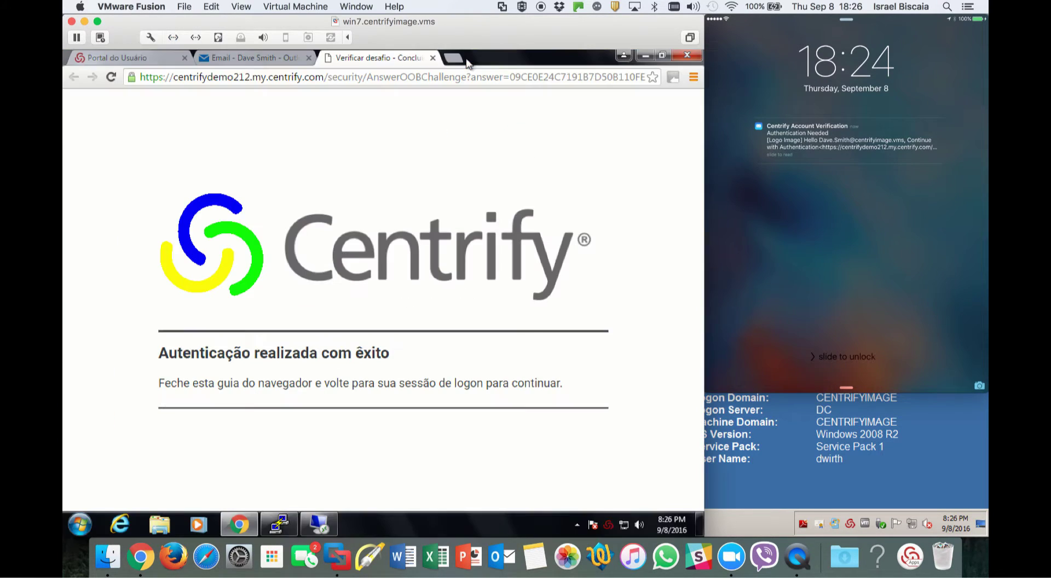
Run 'dzdo /sbin/service httpd restart' in PuTTY, passing the security question challenge
left_click(646, 55)
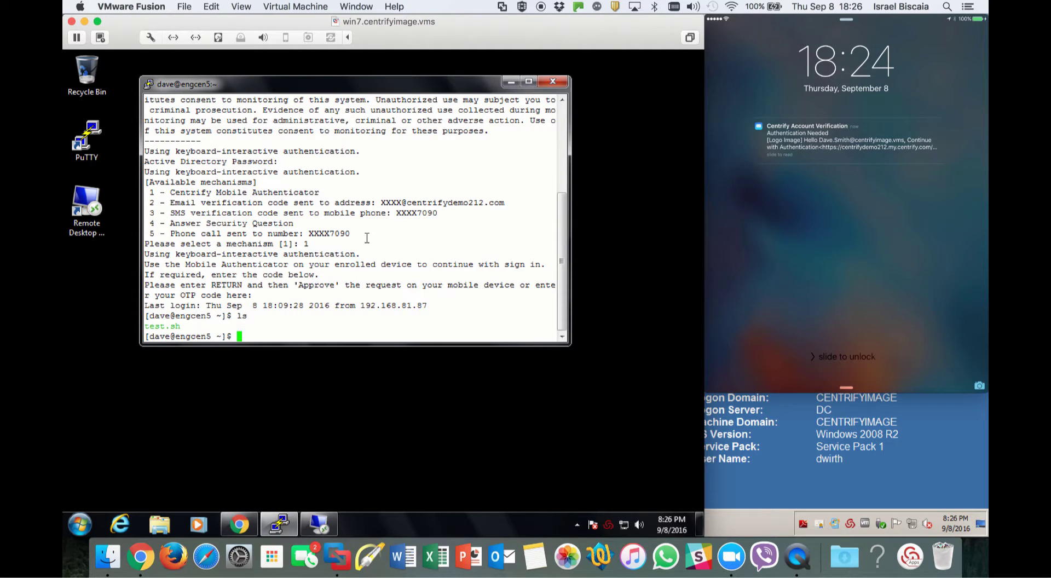
type("dzdo /sbin/service ")
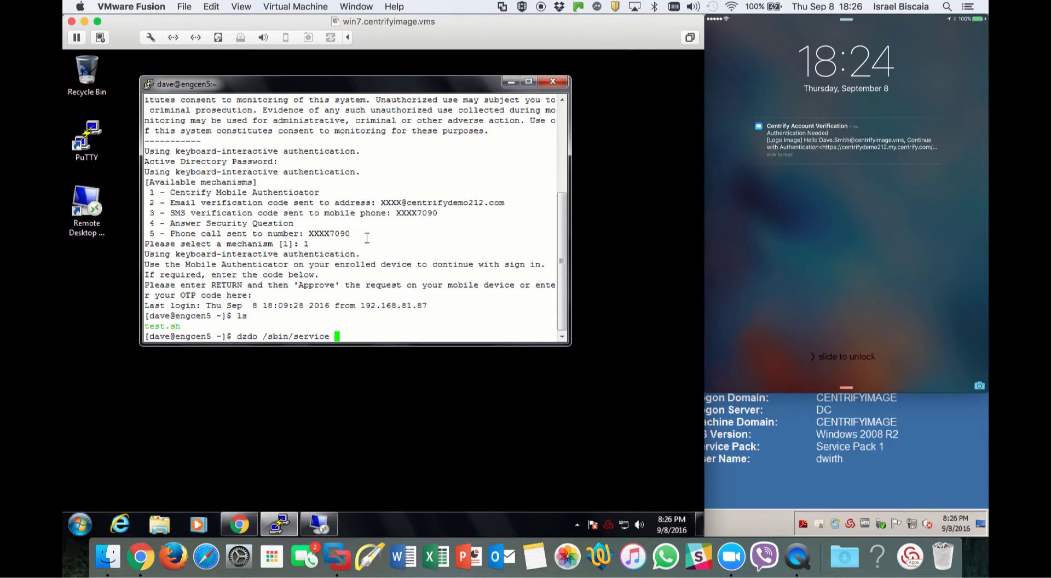
type("httpd restart")
key("Return")
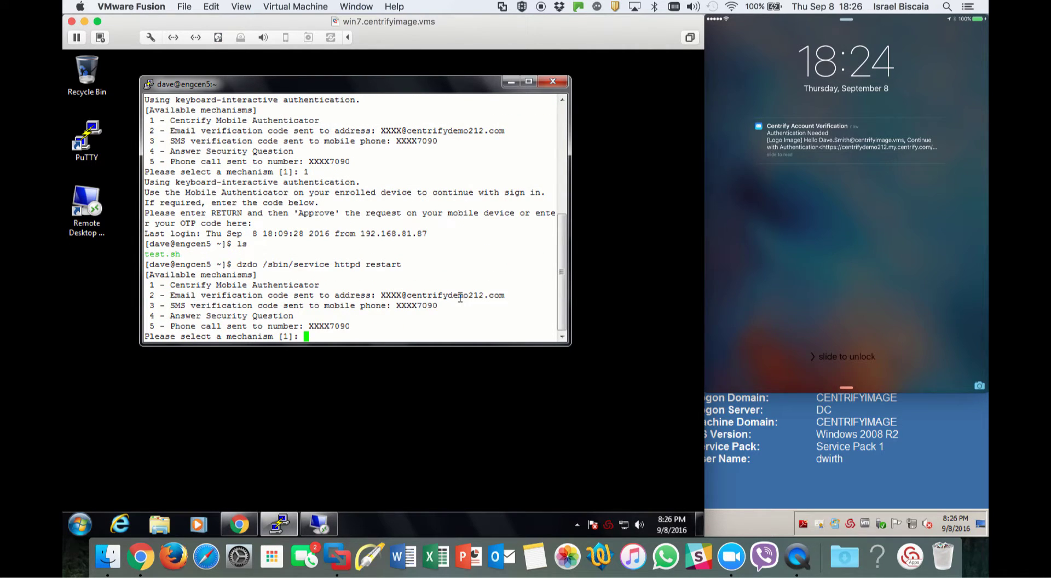
key("Return")
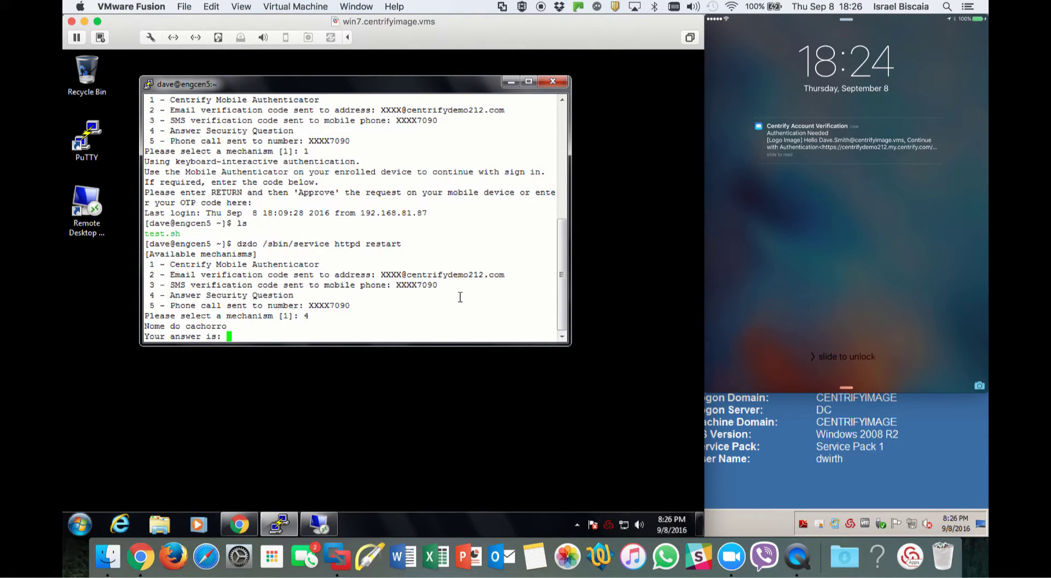
key("Return")
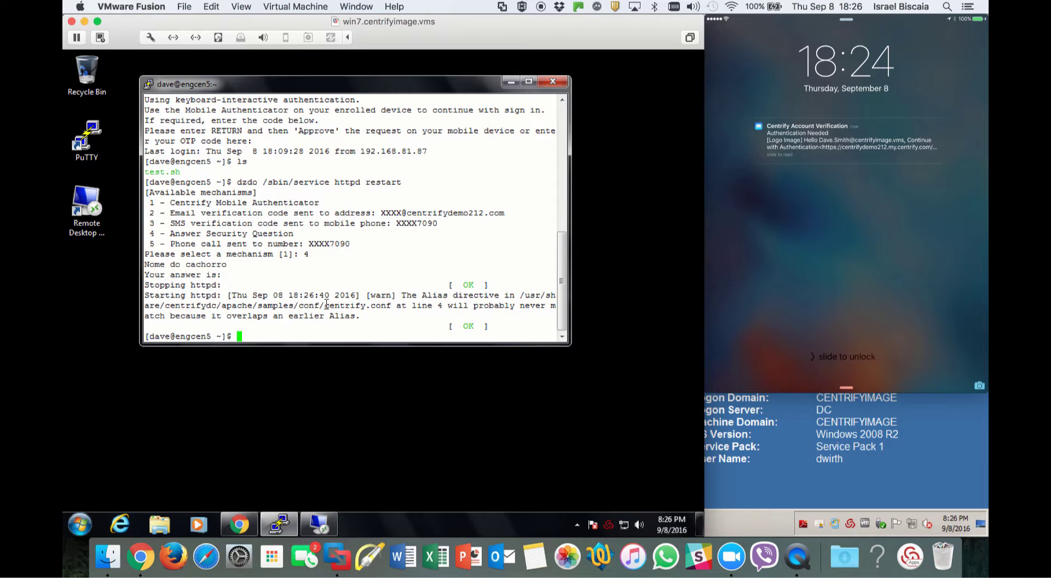
left_click(141, 558)
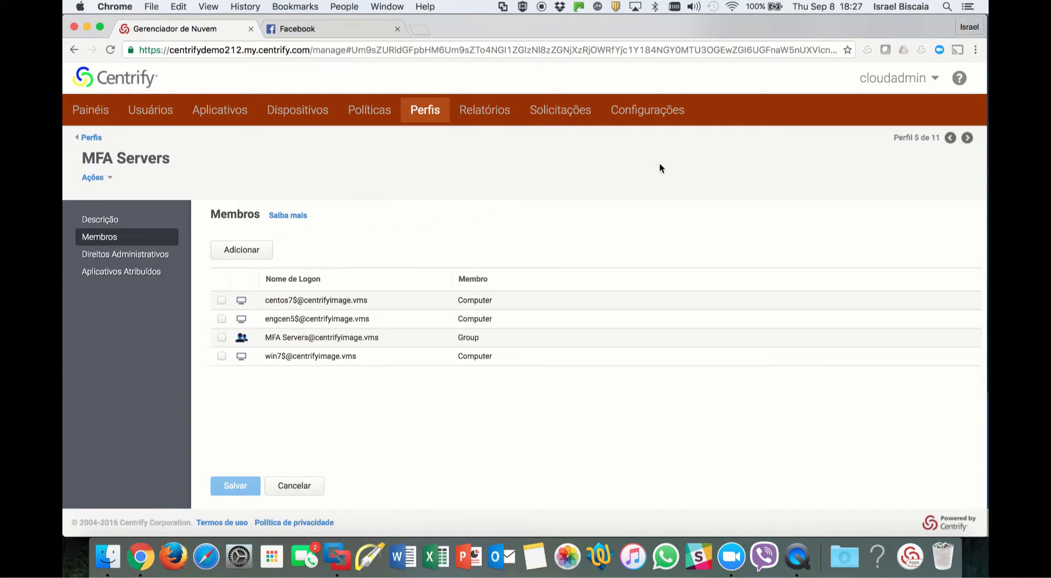
Open Settings > Authentication Profiles and view the MFA_Login profile's challenge methods
left_click(647, 111)
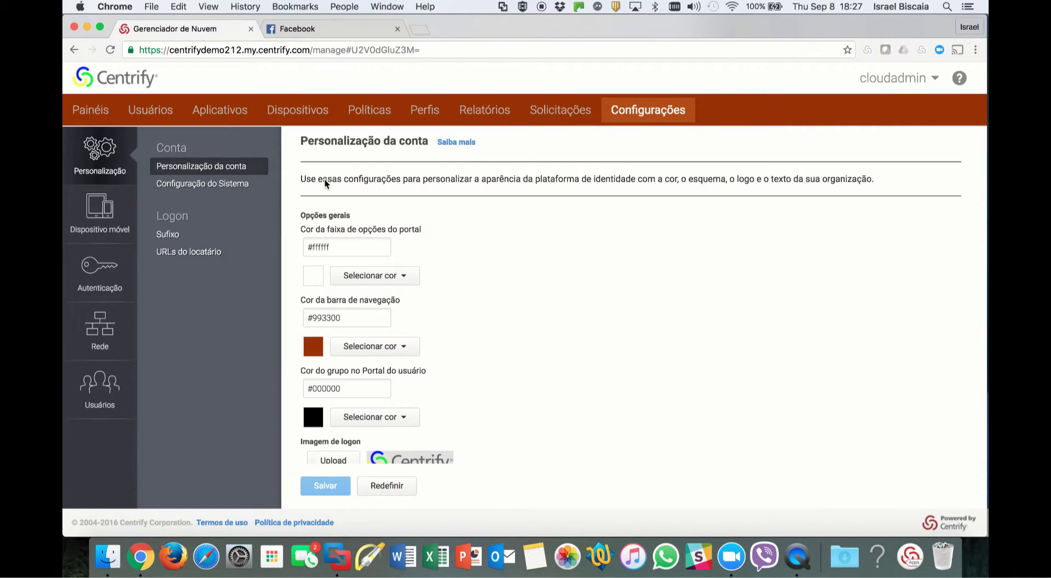
left_click(127, 259)
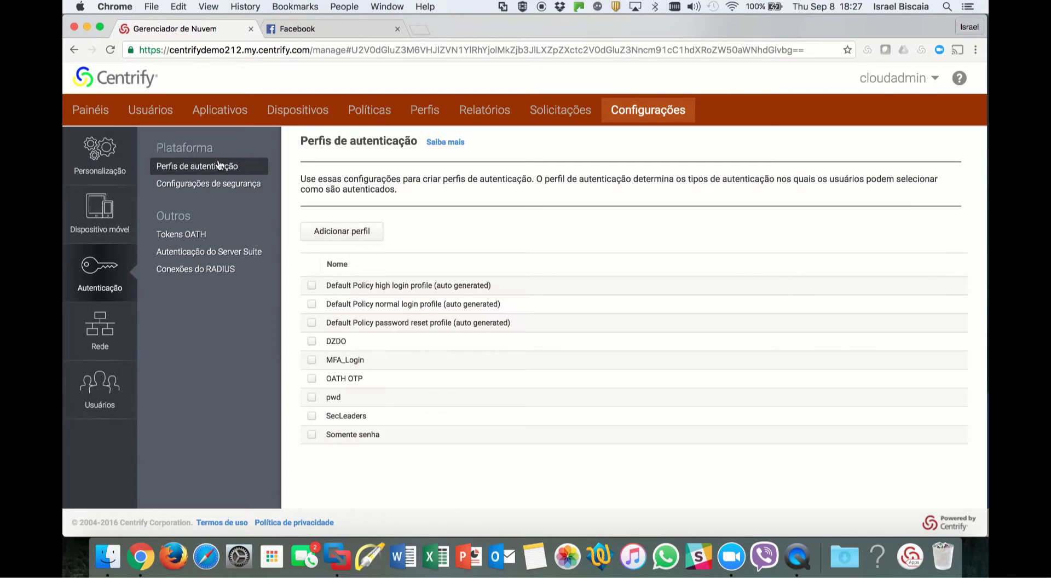
left_click(352, 360)
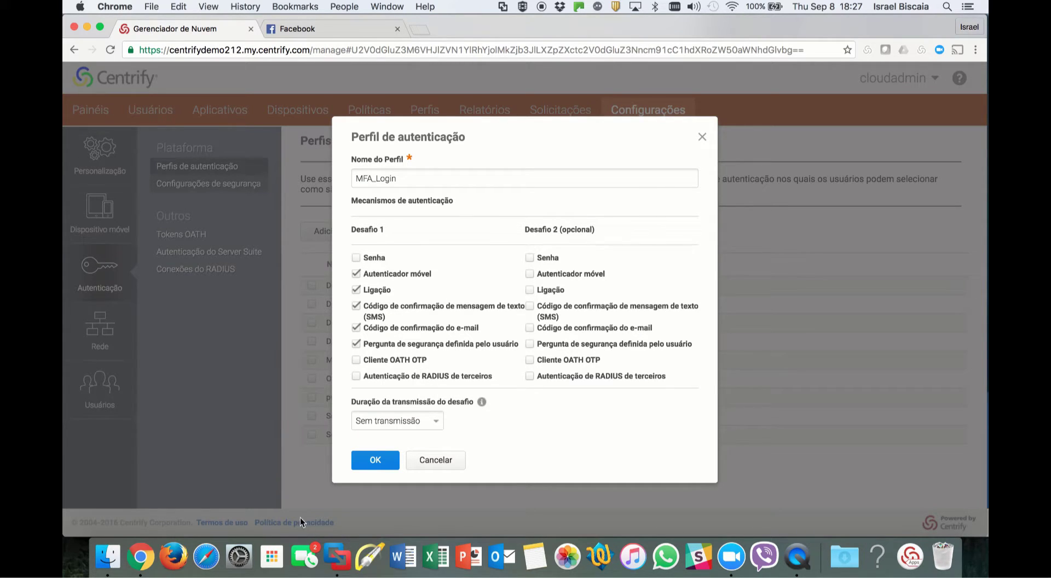
left_click(337, 556)
Switch to the member server VM and launch Access Manager, approving the UAC prompt
mouse_move(319, 524)
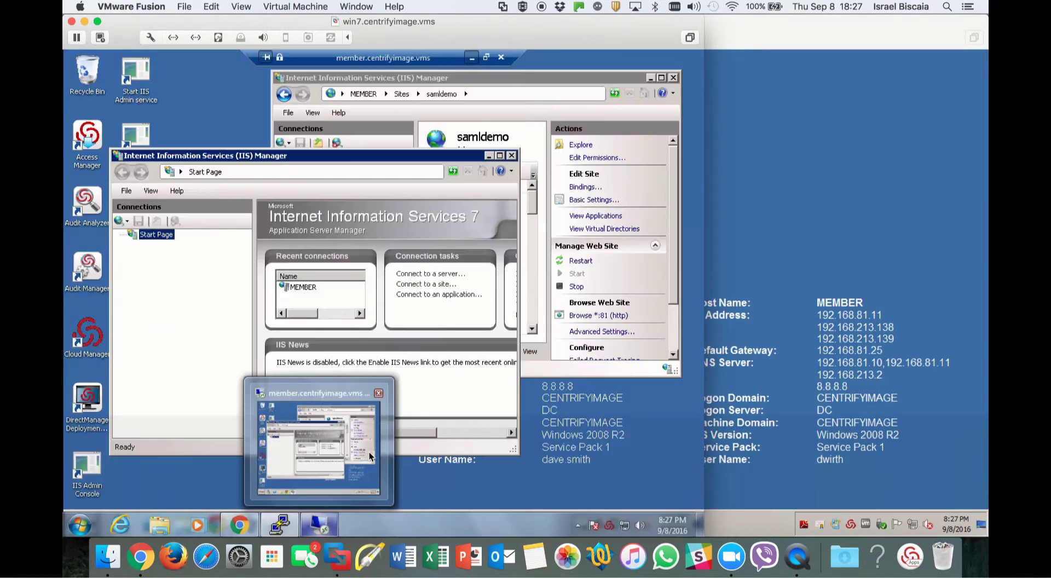
key("ctrl+Down")
left_click(654, 153)
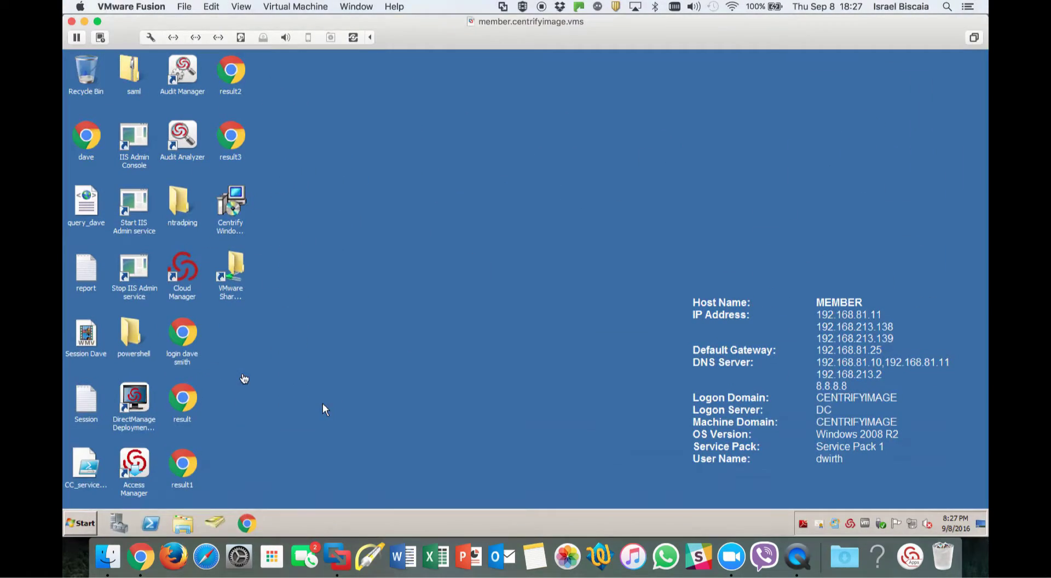
left_click(137, 466)
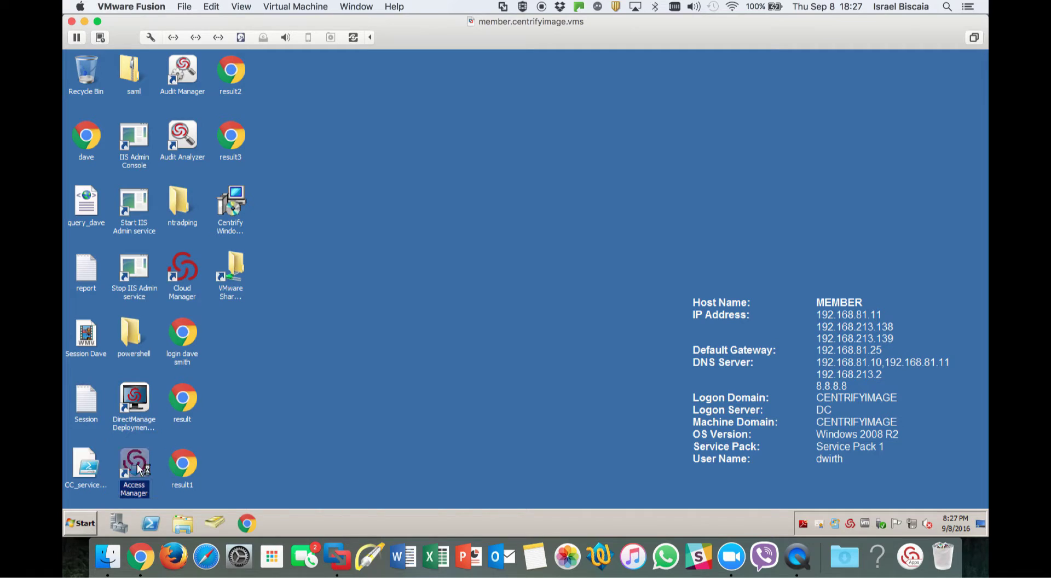
left_click(572, 306)
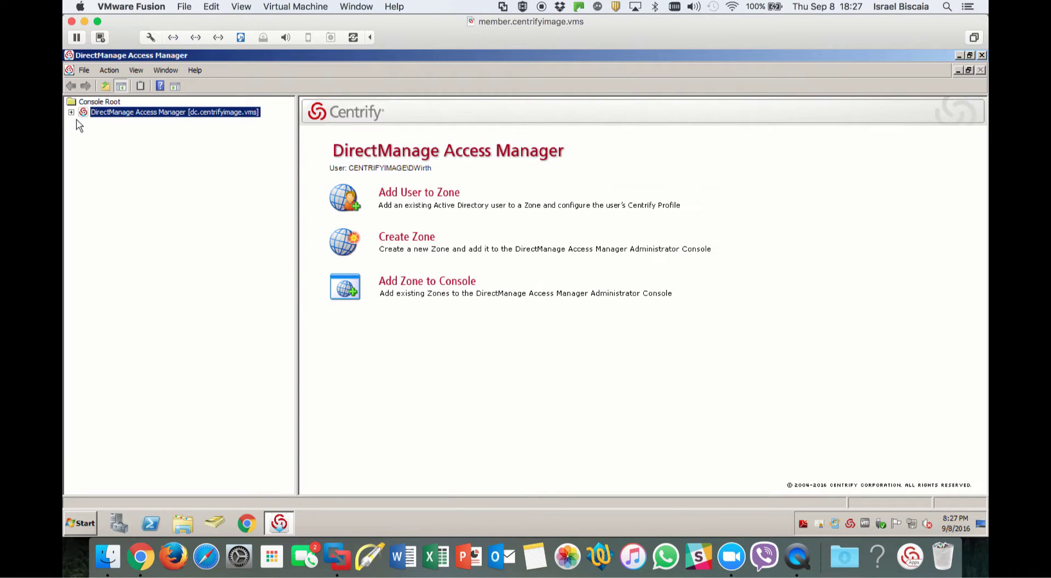
Expand Zones > Global > Child Zones > Engineering > Authorization down to Role Definitions
left_click(71, 112)
left_click(83, 122)
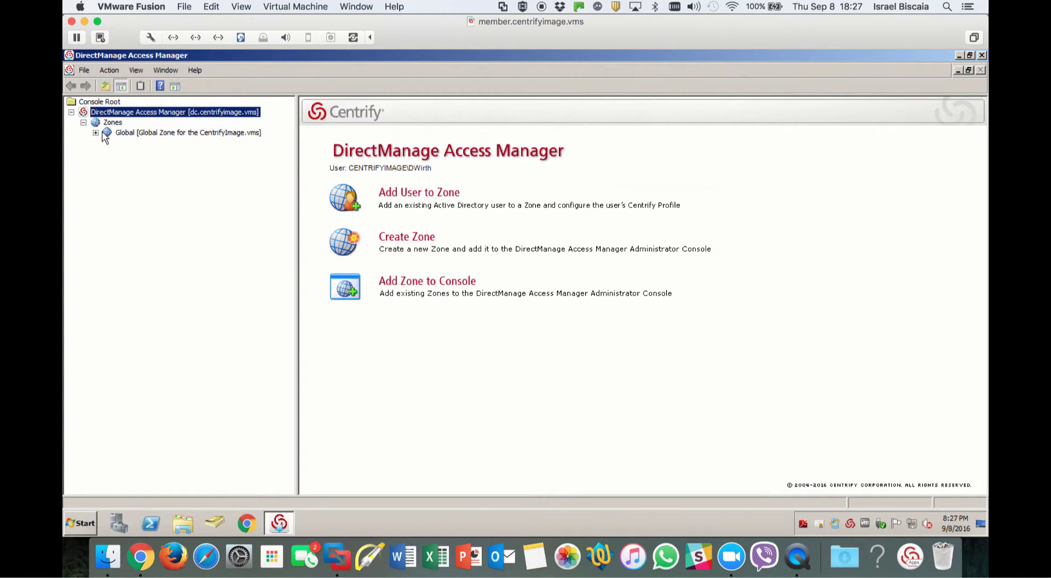
left_click(95, 132)
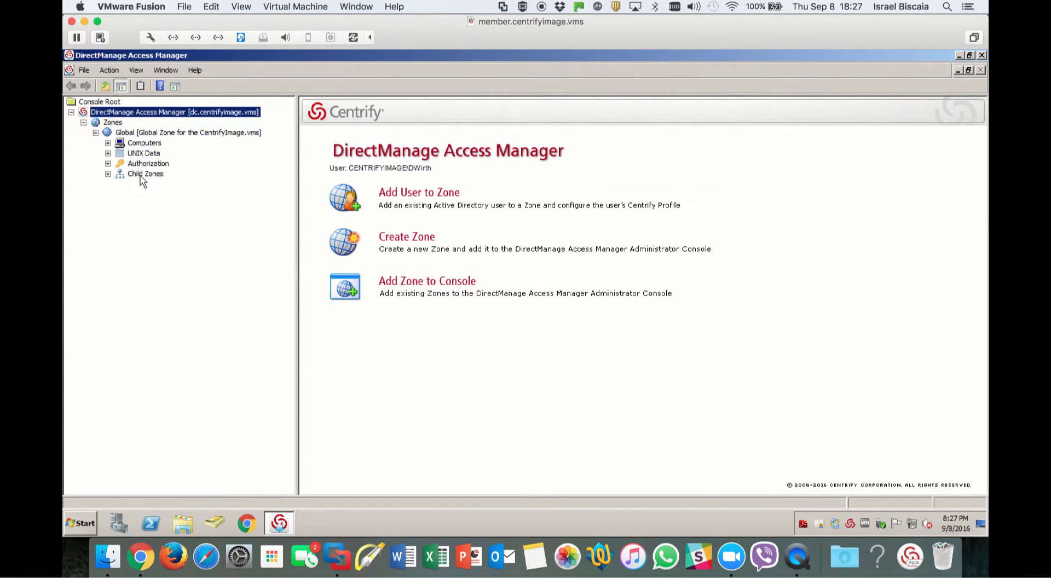
left_click(109, 174)
left_click(120, 184)
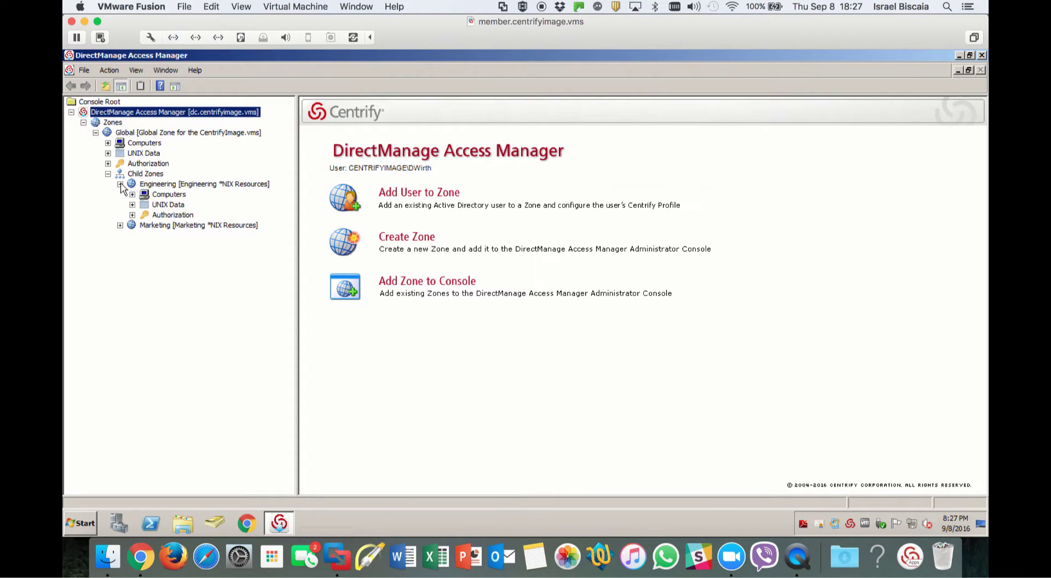
left_click(132, 215)
left_click(185, 248)
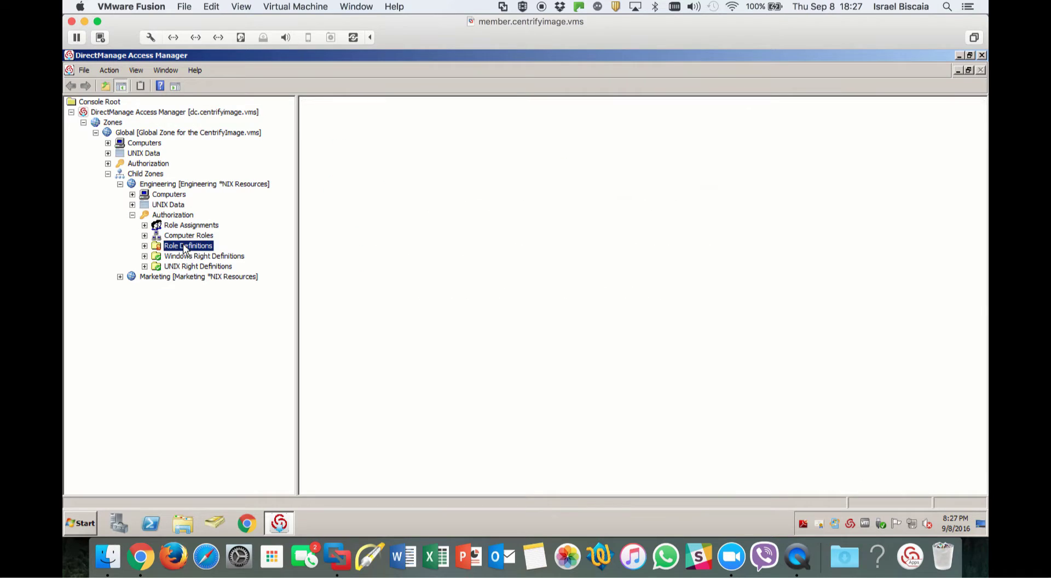
double_click(197, 248)
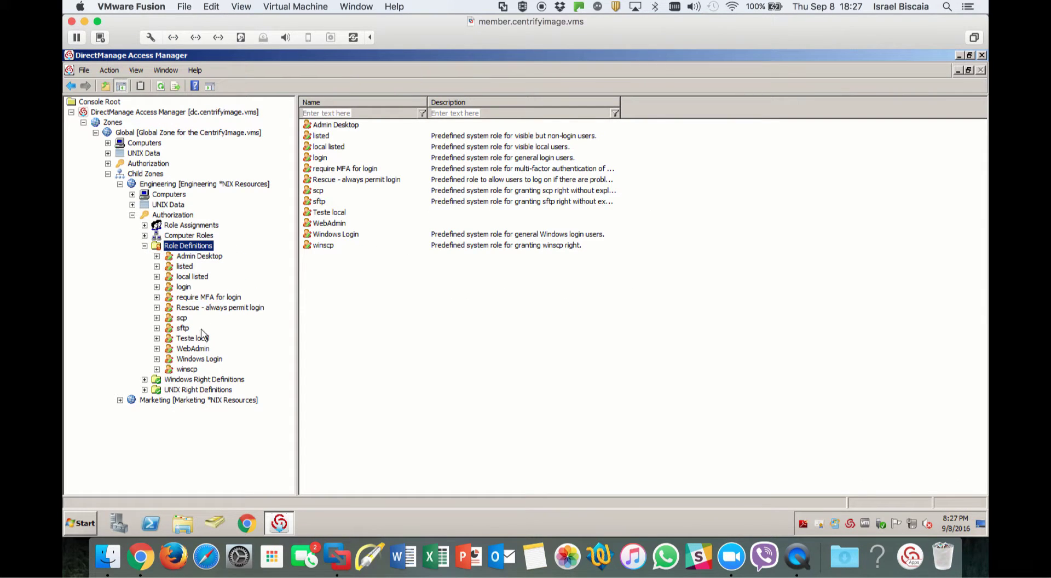
Review the WebAdmin role's System Rights without changes, then expand UNIX Right Definitions
left_click(192, 349)
right_click(195, 348)
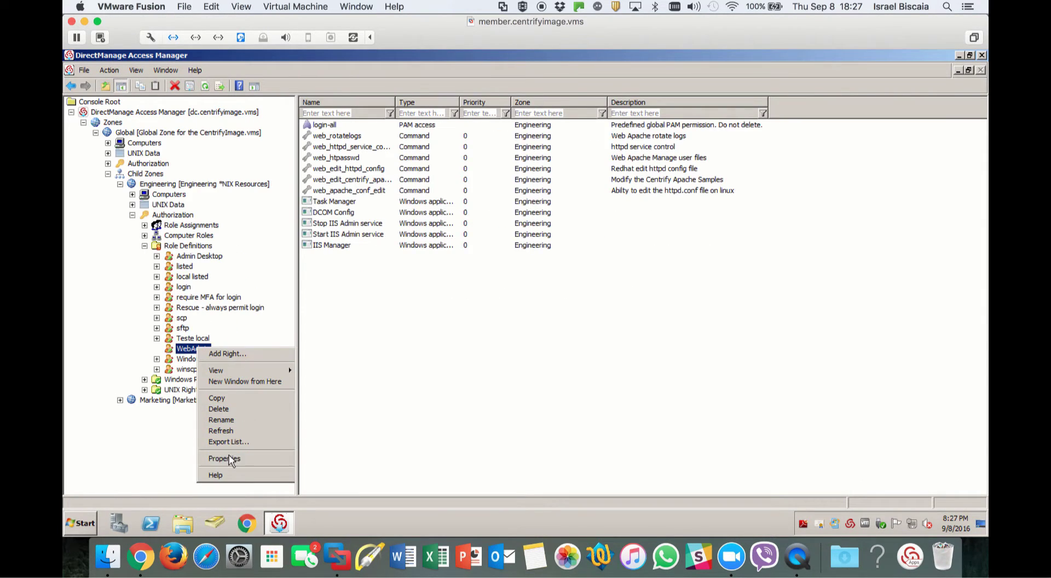
left_click(230, 458)
left_click(457, 156)
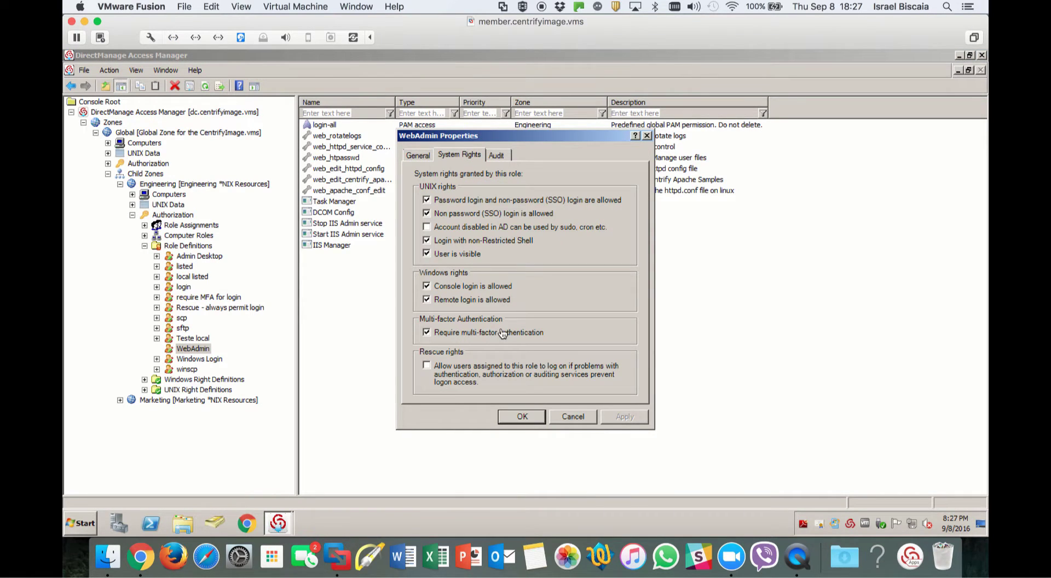
left_click(568, 418)
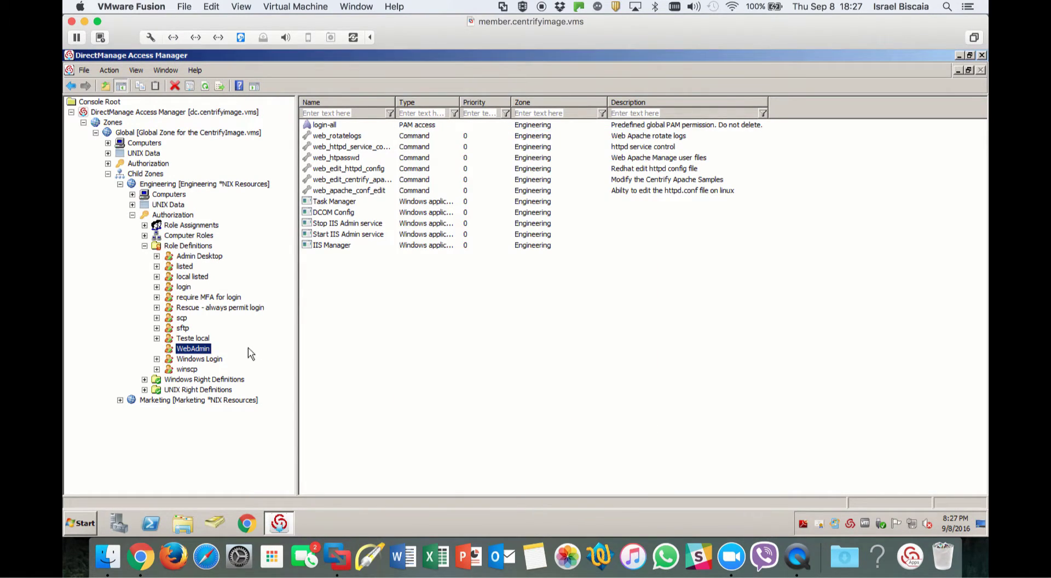
double_click(206, 390)
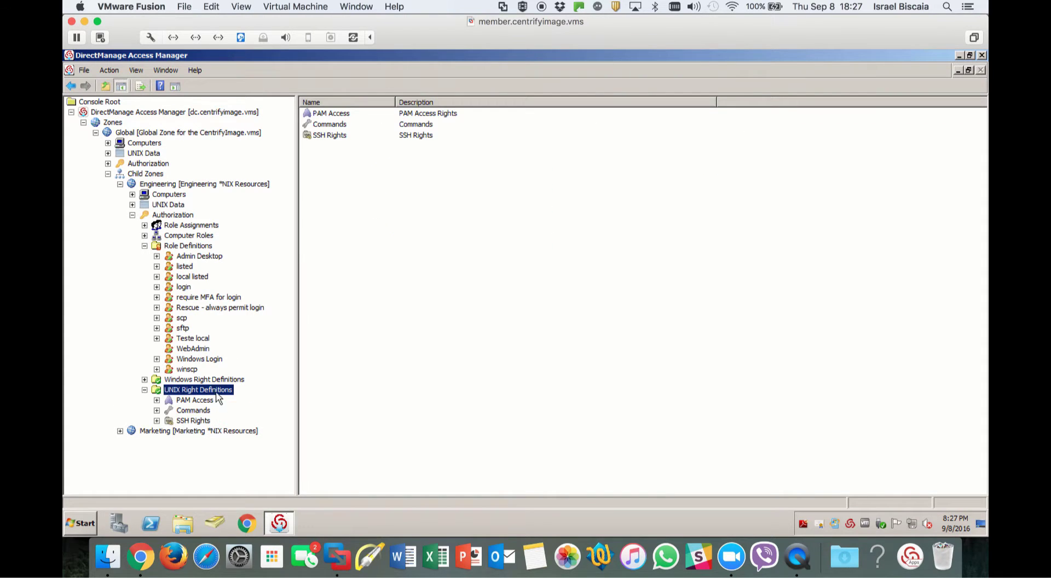
Check the web_httpd_service_control command right's MFA attributes and close without changes
left_click(193, 410)
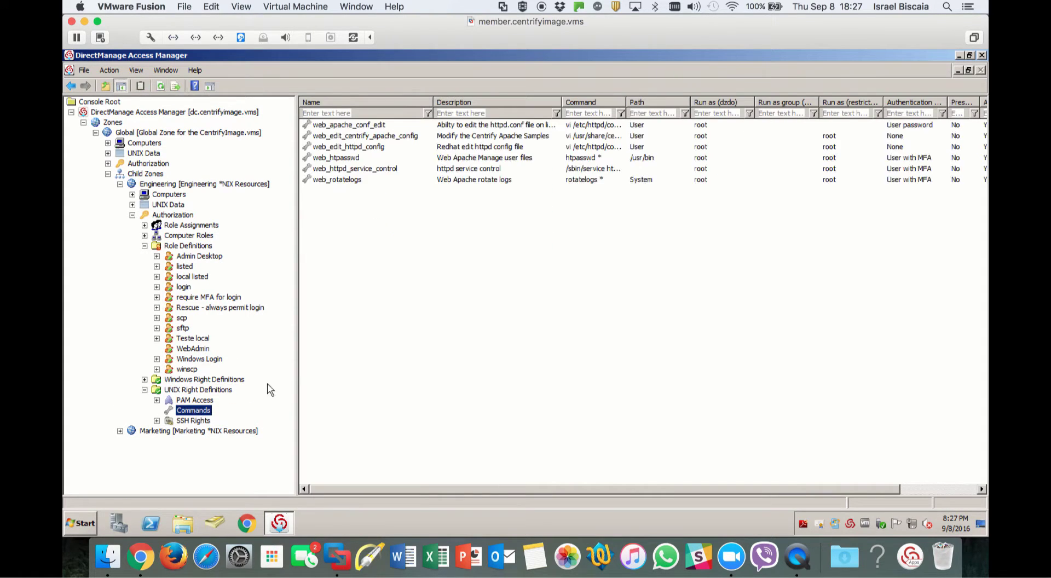
left_click(397, 170)
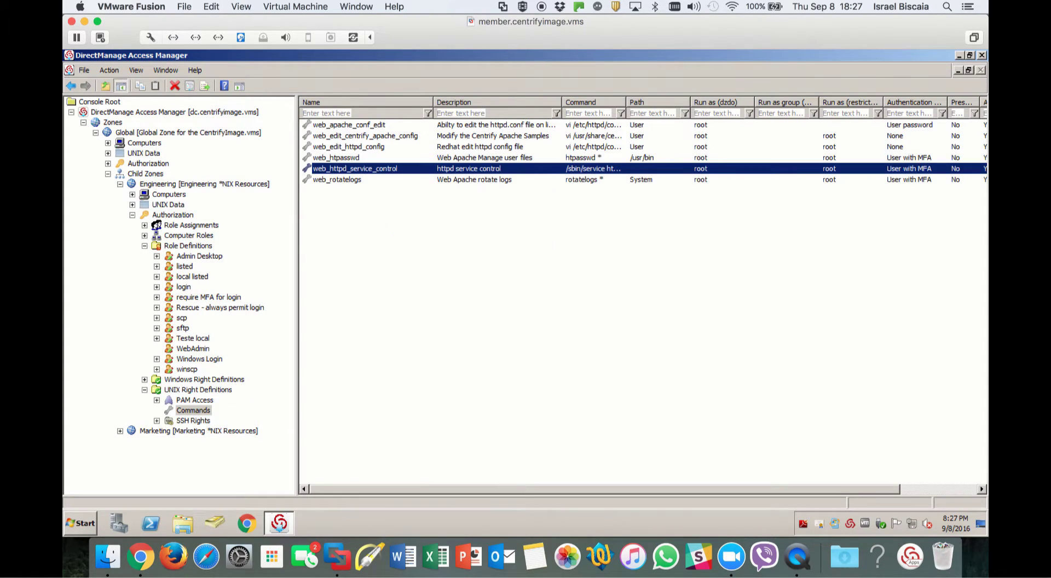
double_click(405, 170)
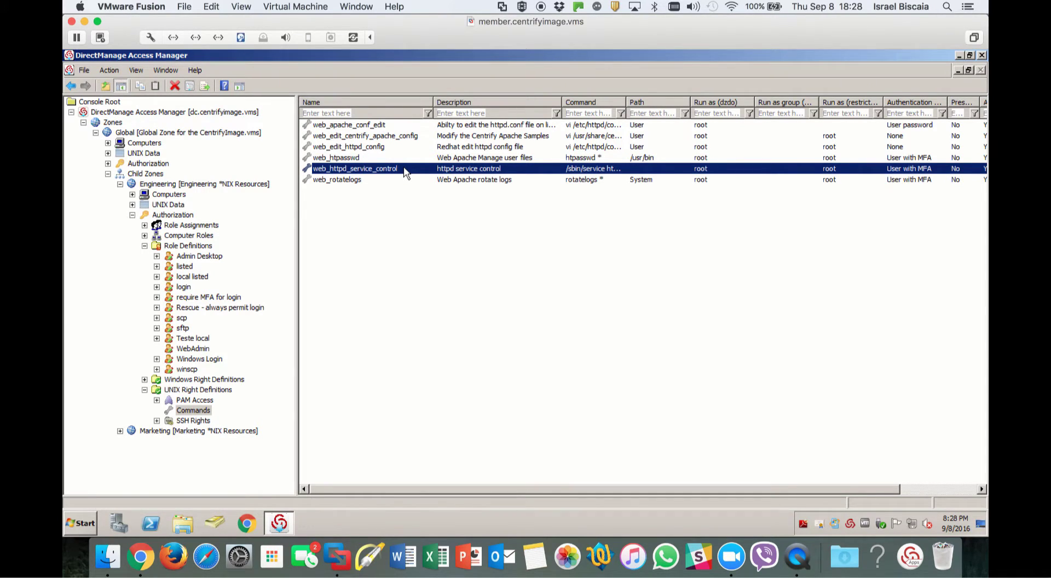
left_click(582, 157)
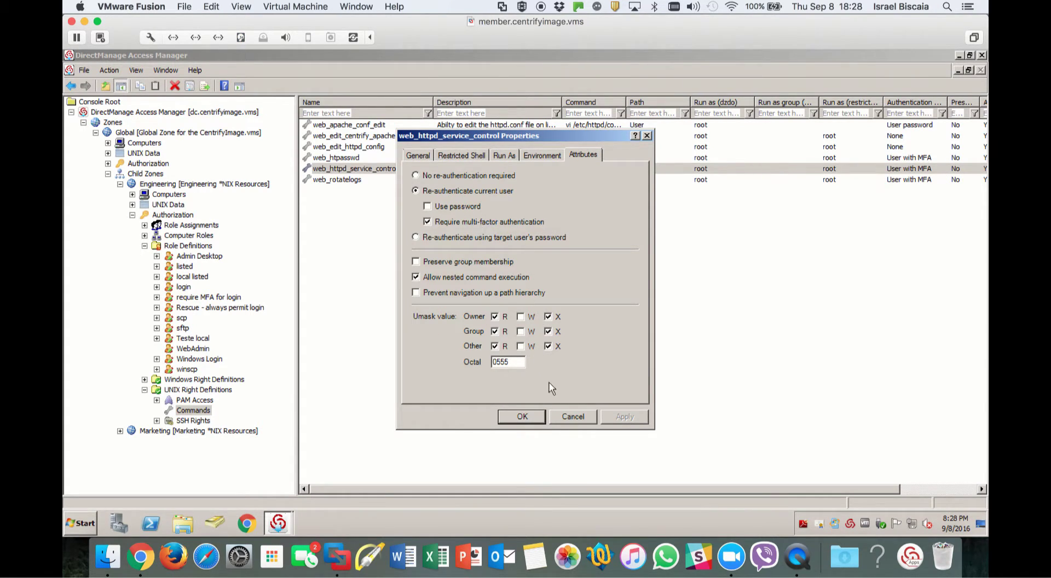
left_click(560, 414)
In Windows Applications, confirm IIS Manager's Run As tab requires multi-factor authentication and click OK
double_click(208, 379)
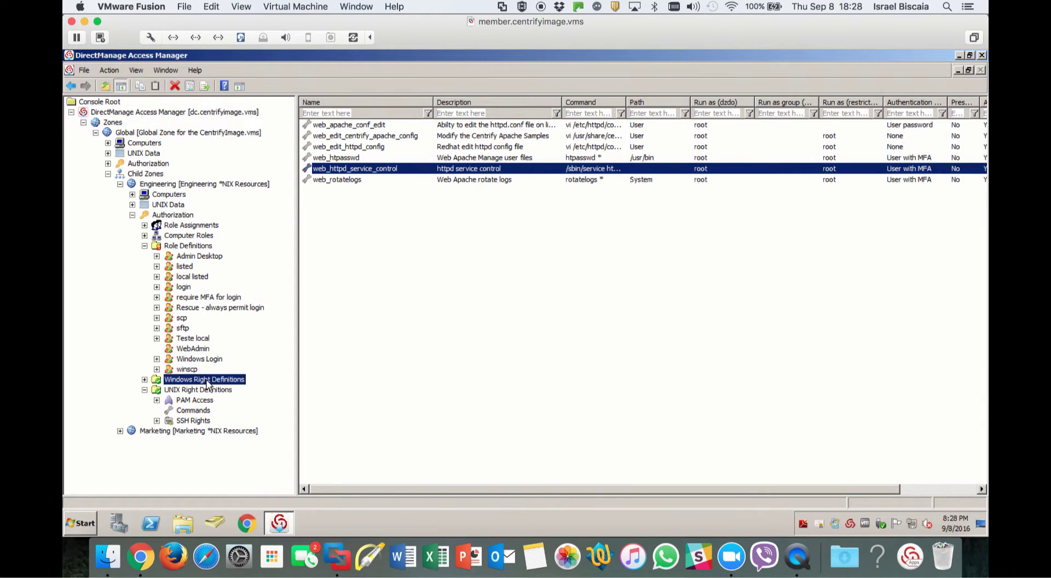
left_click(198, 400)
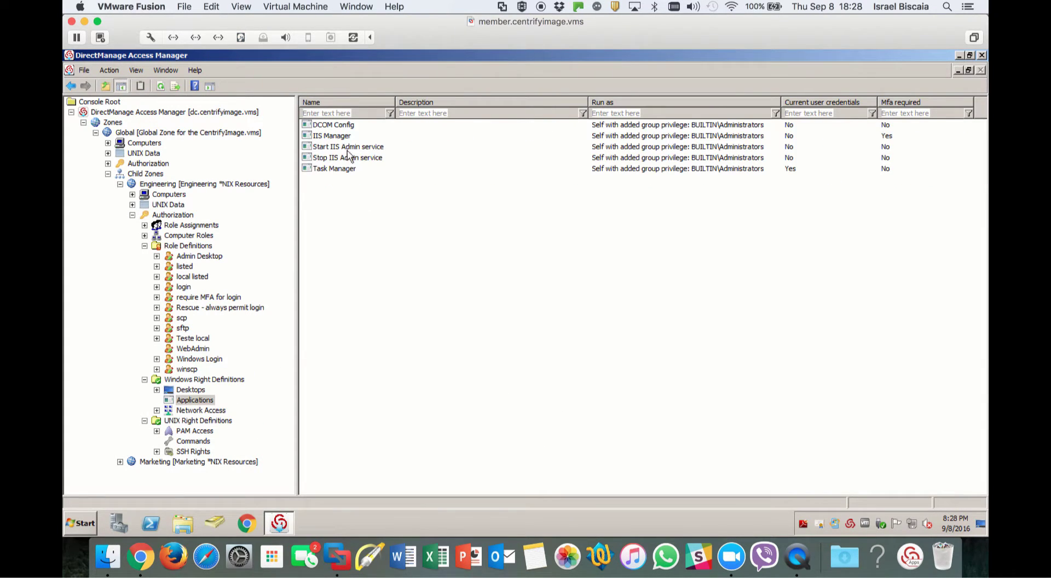
left_click(345, 137)
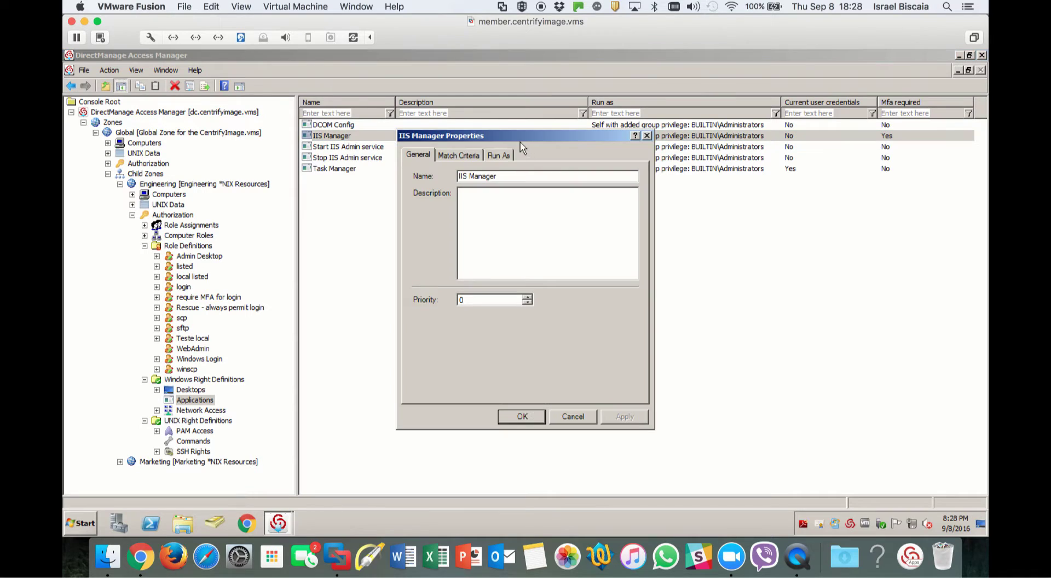
left_click(498, 154)
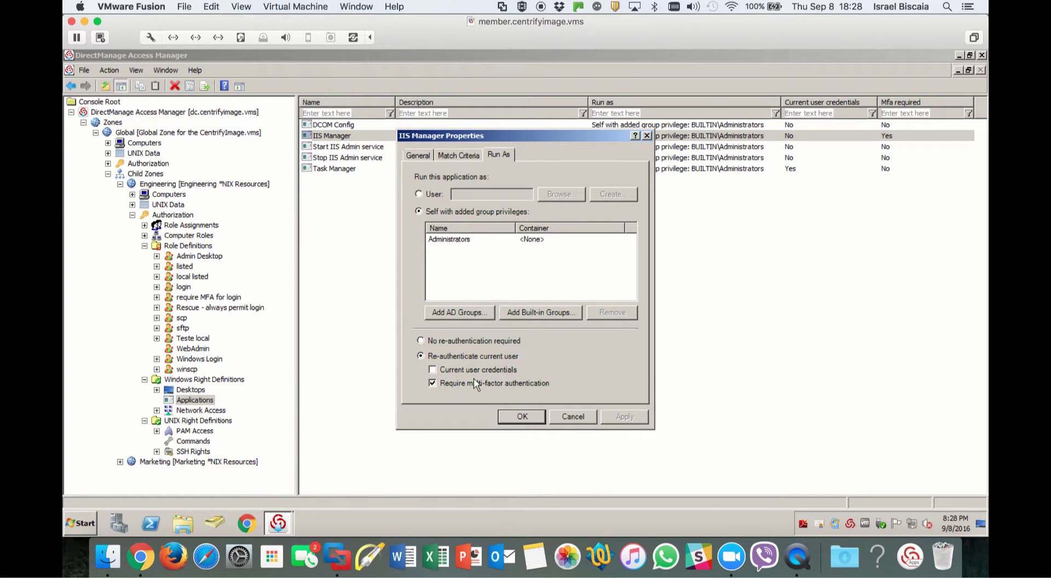
left_click(522, 417)
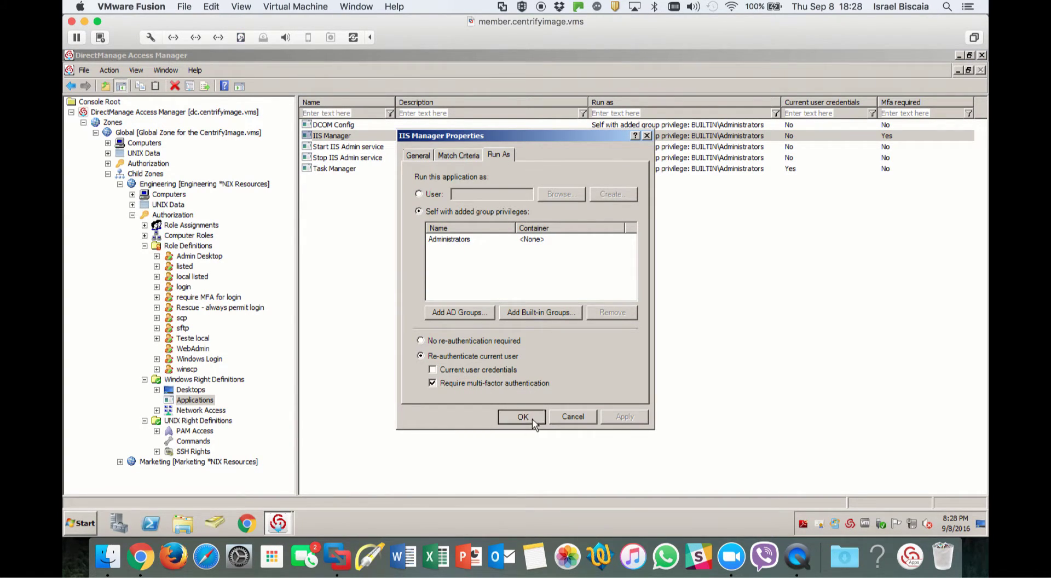